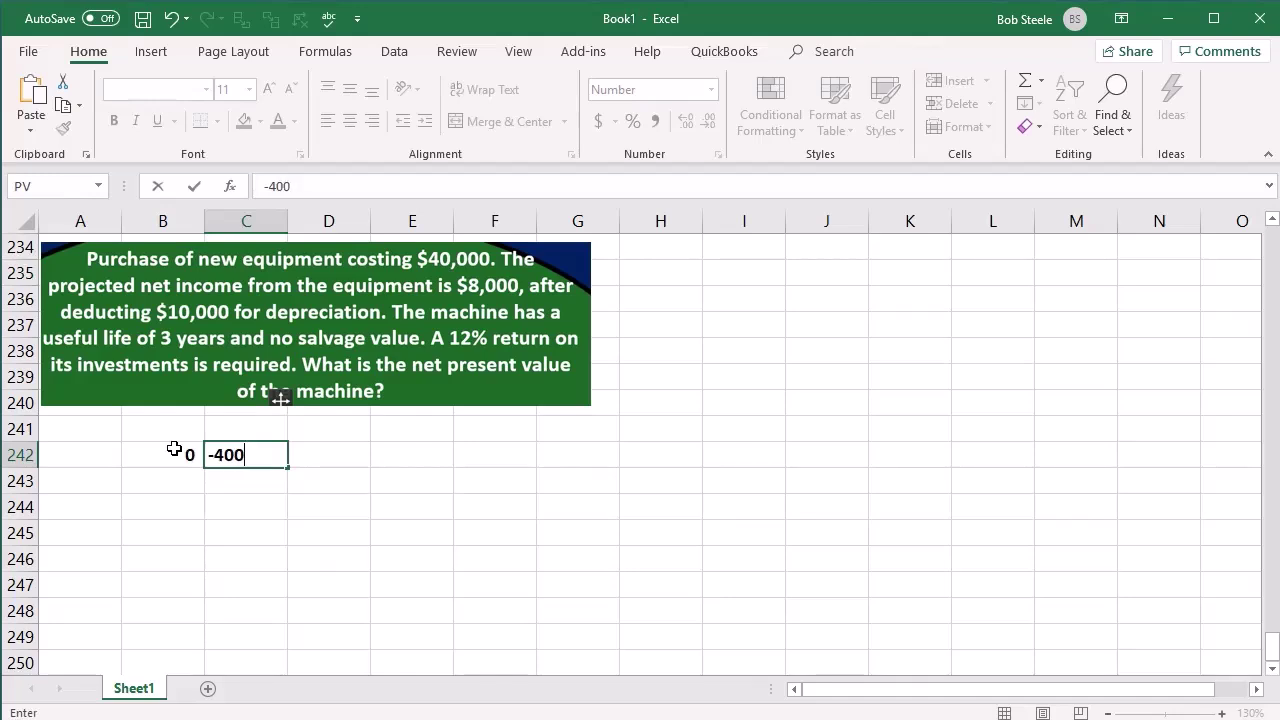
# - Finish entering the -40000 initial outlay in C242 and list years 1, 2 and 3 in B243 through B245
pyautogui.press('Return')
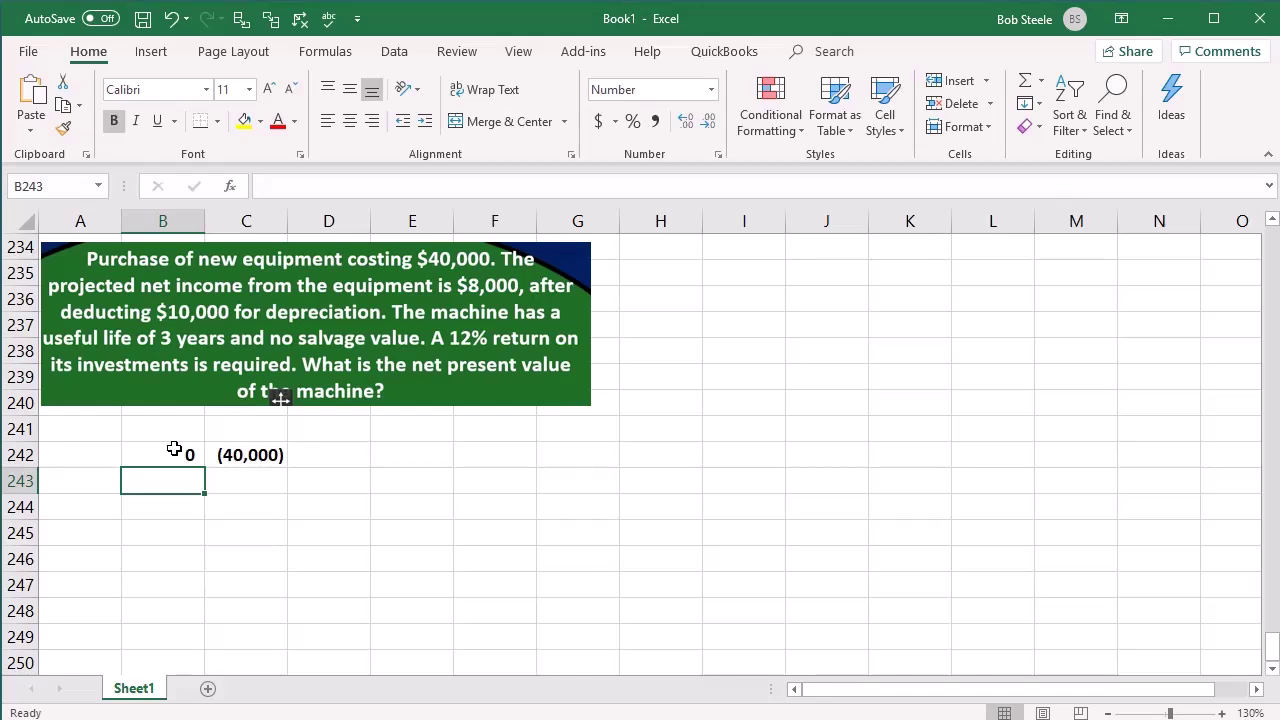
pyautogui.write('1')
pyautogui.press('Return')
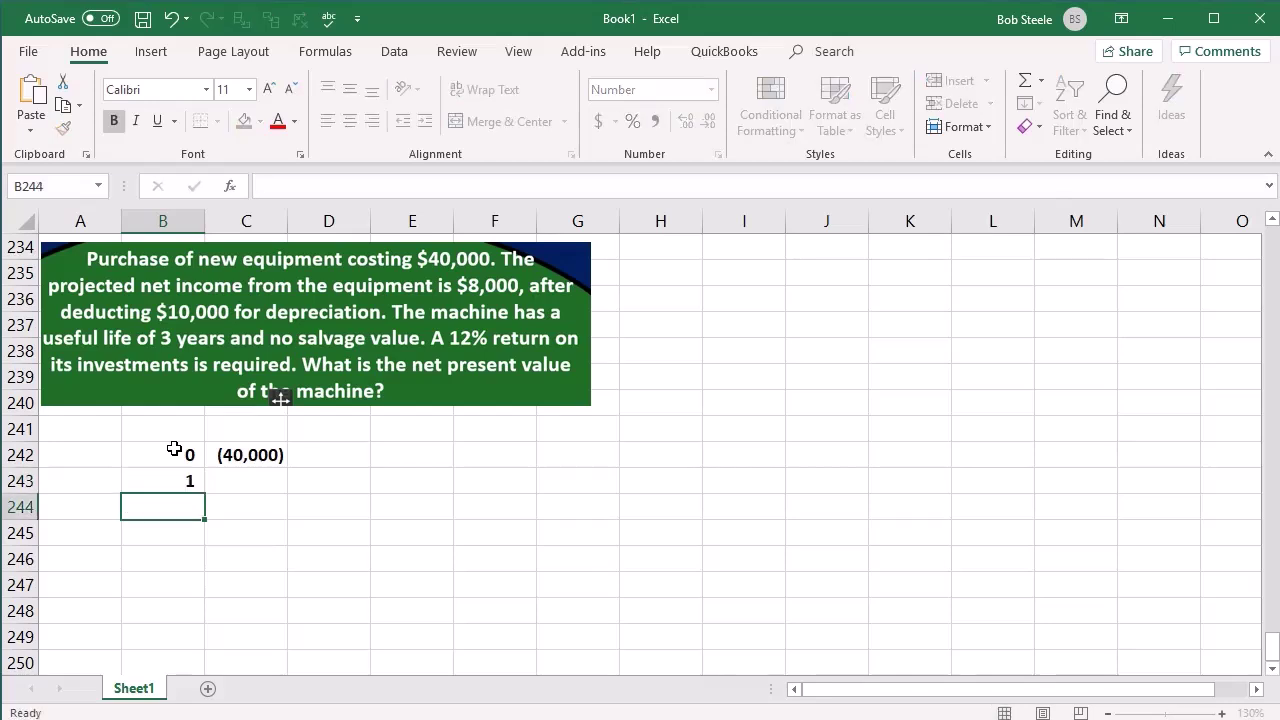
pyautogui.write('2')
pyautogui.press('Return')
pyautogui.write('3')
pyautogui.press('Return')
# - Enter the year 1 cash flow in C243 as net income plus depreciation, =8000+10000
pyautogui.press('Right')
pyautogui.press('Up')
pyautogui.press('Up')
pyautogui.press('Up')
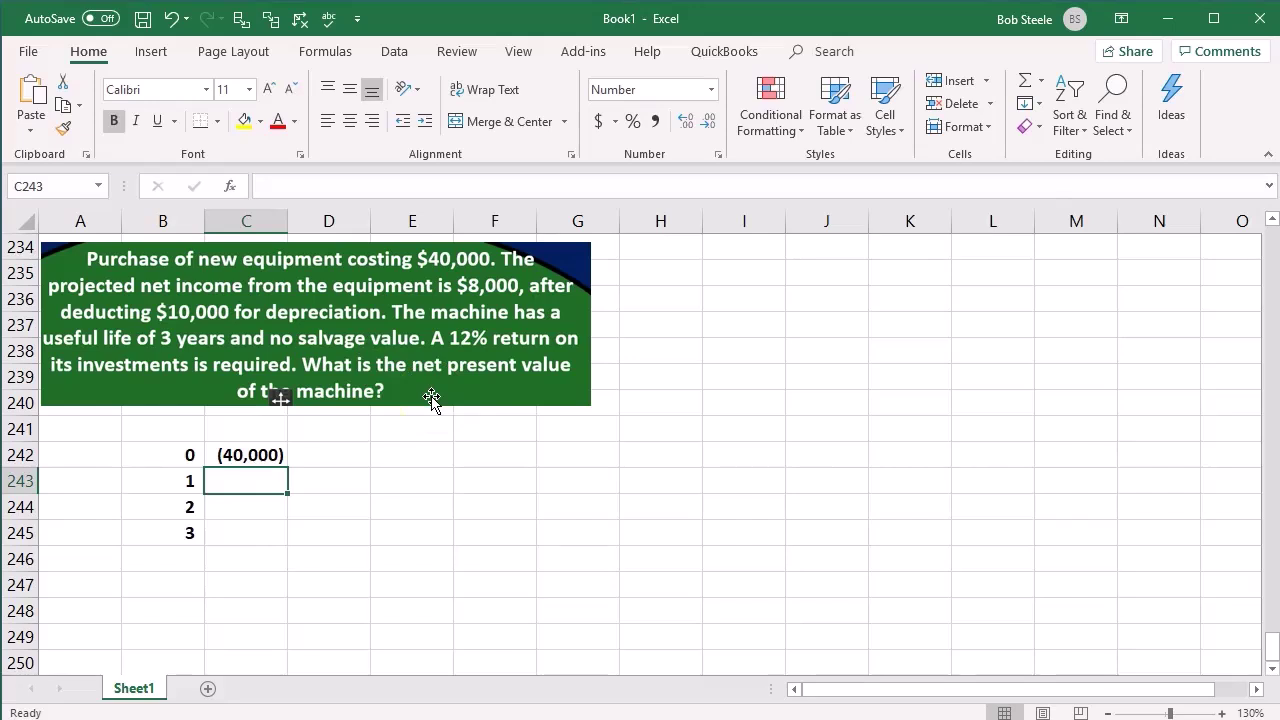
pyautogui.write('=')
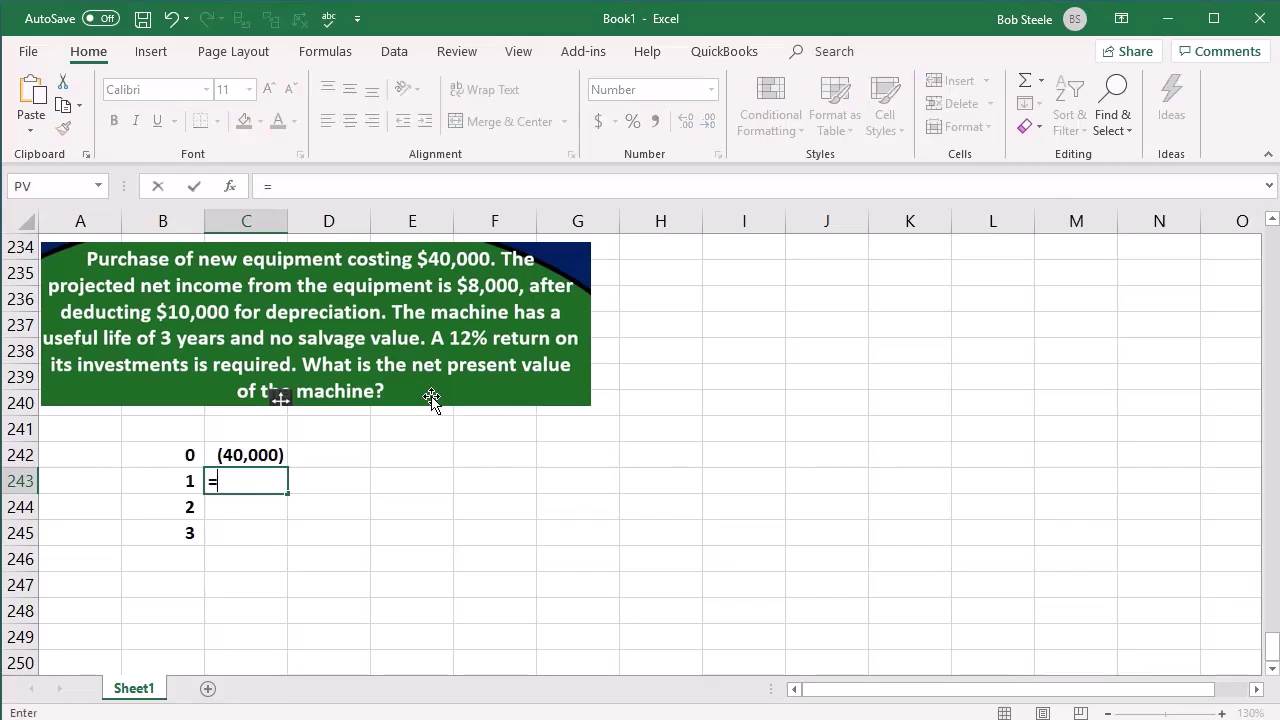
pyautogui.write('8000')
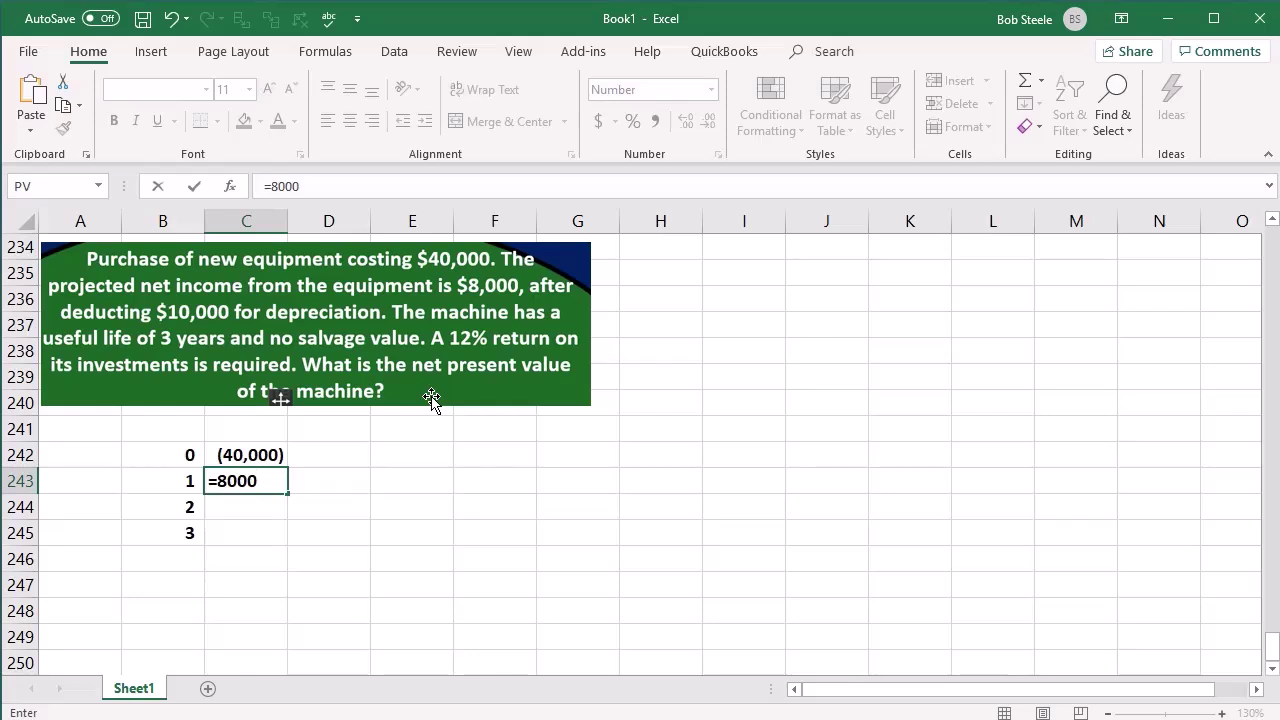
pyautogui.write('+10000')
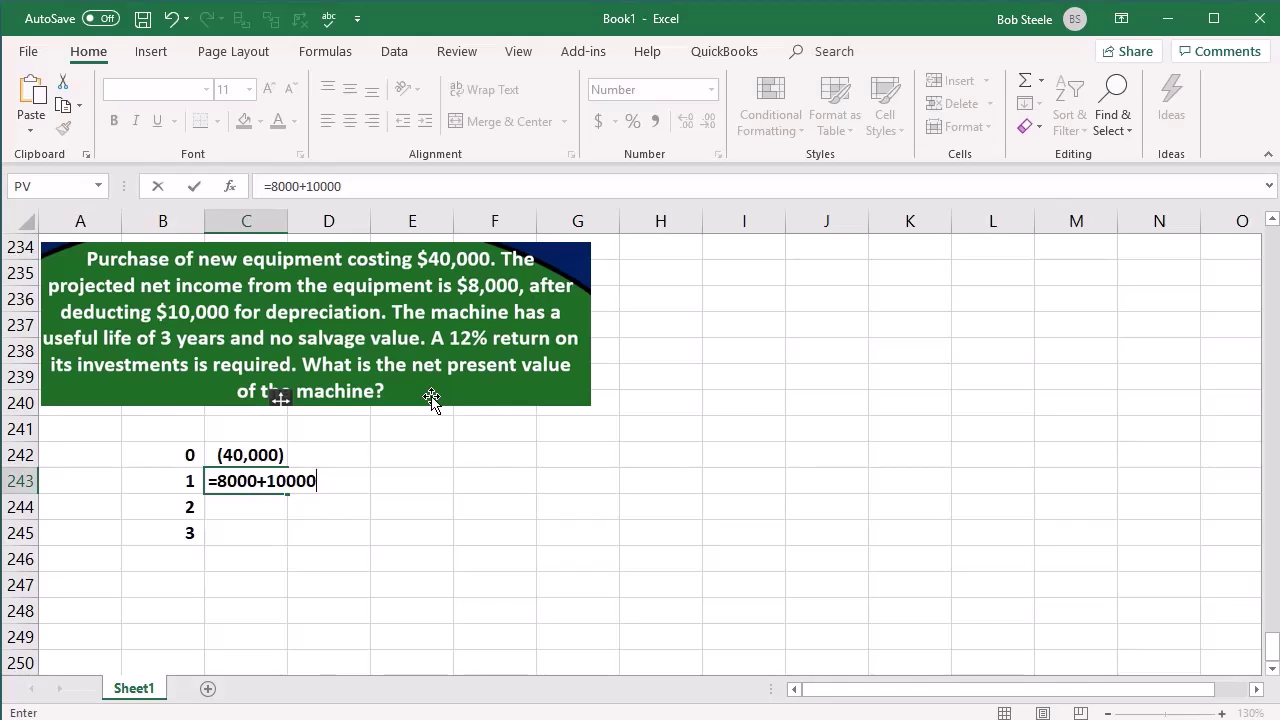
pyautogui.press('Return')
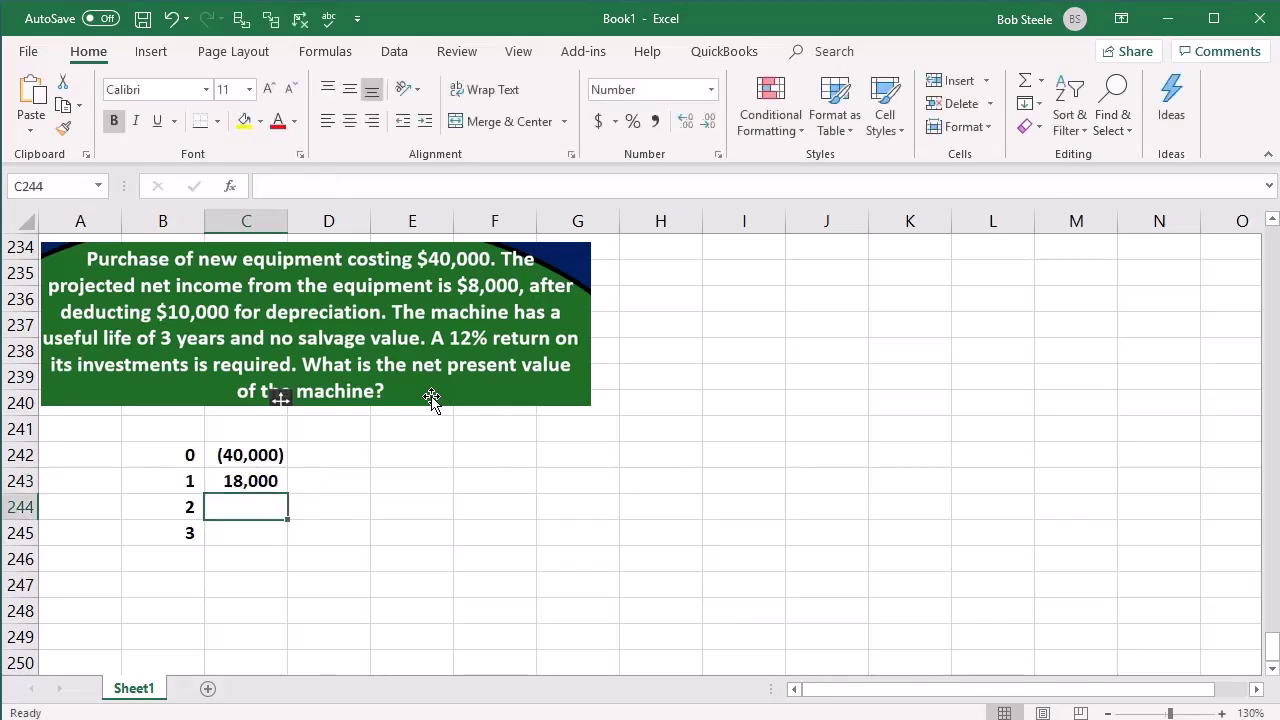
# - Carry the year 1 cash flow down to years 2 and 3 by making C244 and C245 each reference the cell above
pyautogui.write('=')
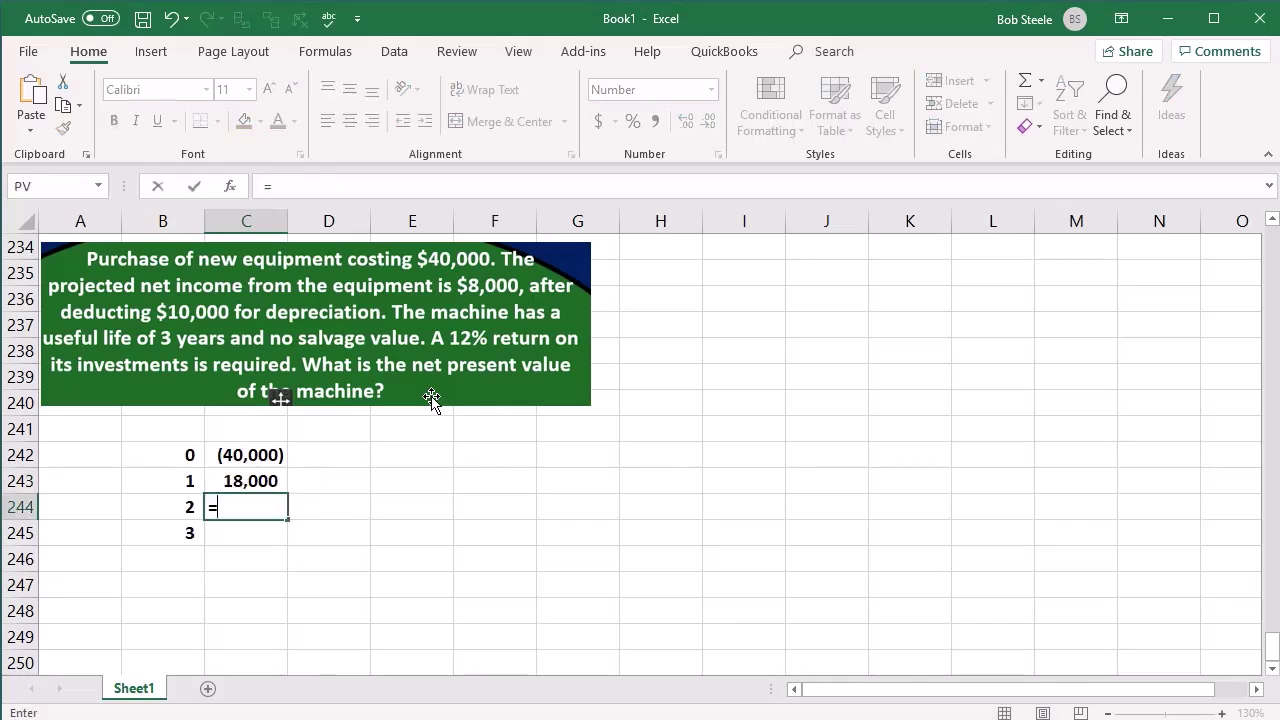
pyautogui.press('Up')
pyautogui.press('Return')
pyautogui.write('=')
pyautogui.press('Up')
pyautogui.press('Return')
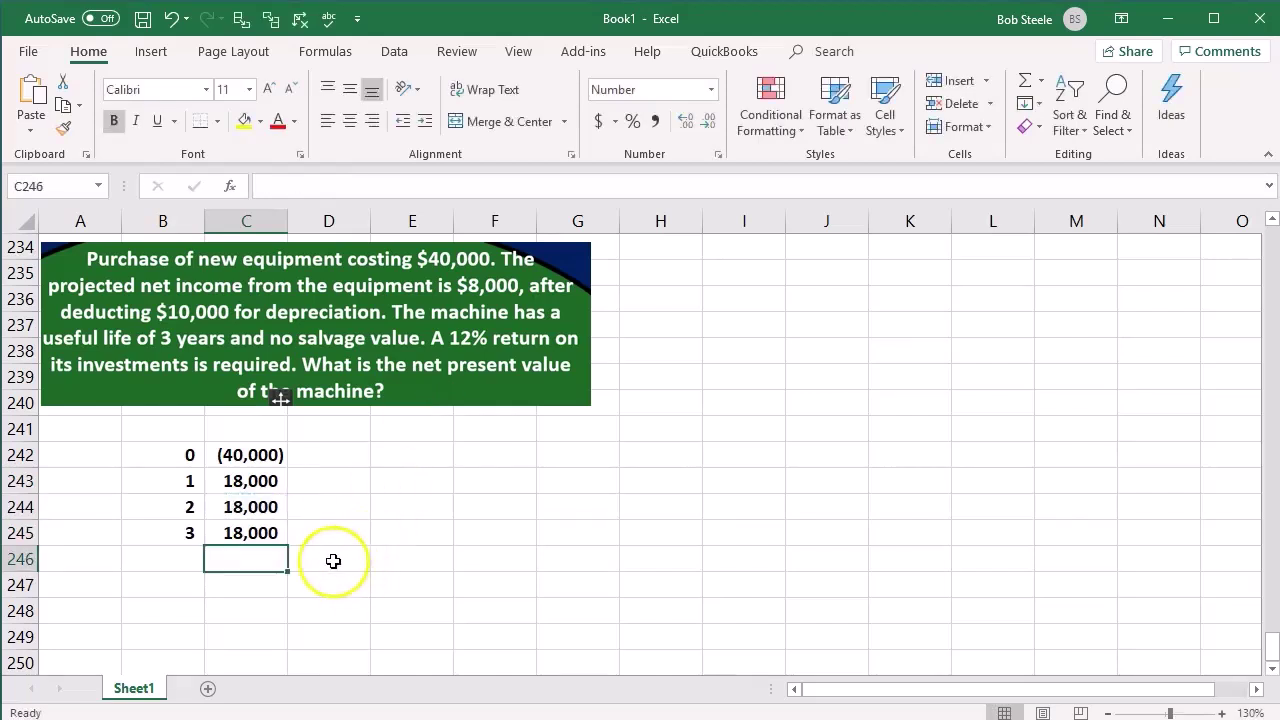
# - Bring the initial outlay into F242 with the formula =C242
pyautogui.click(250, 533)
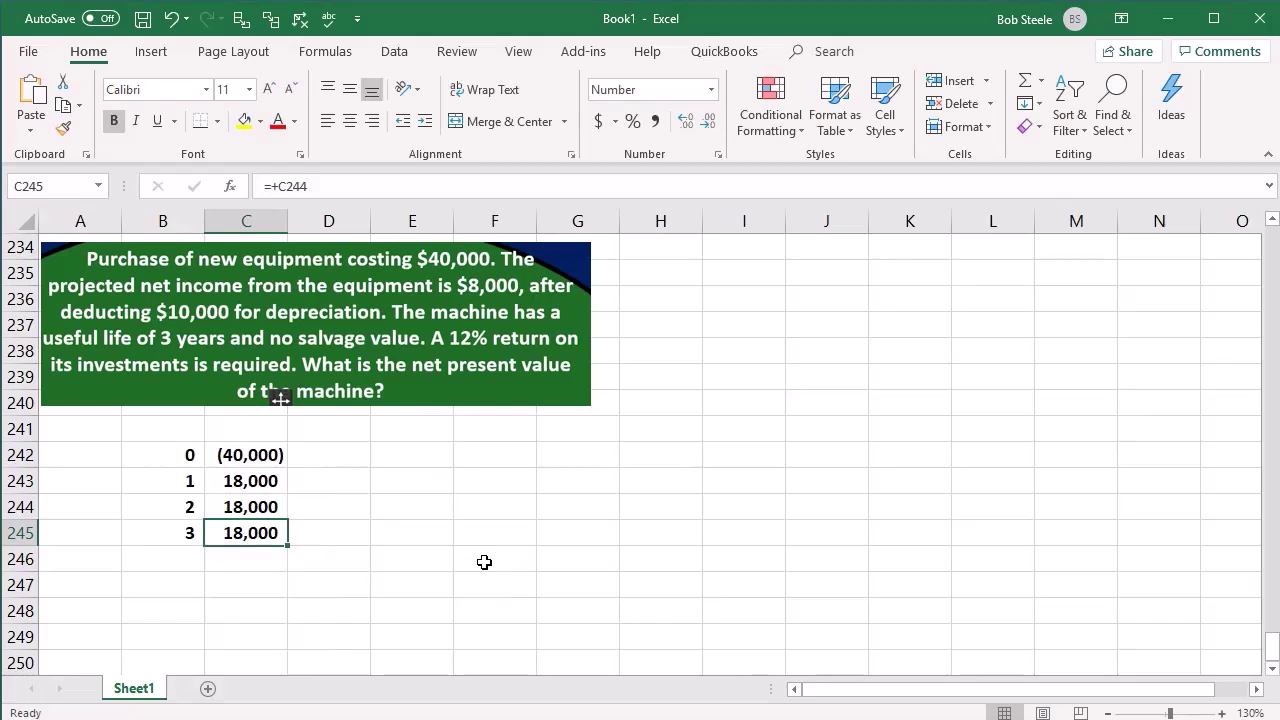
pyautogui.press('Right')
pyautogui.press('Up')
pyautogui.press('Up')
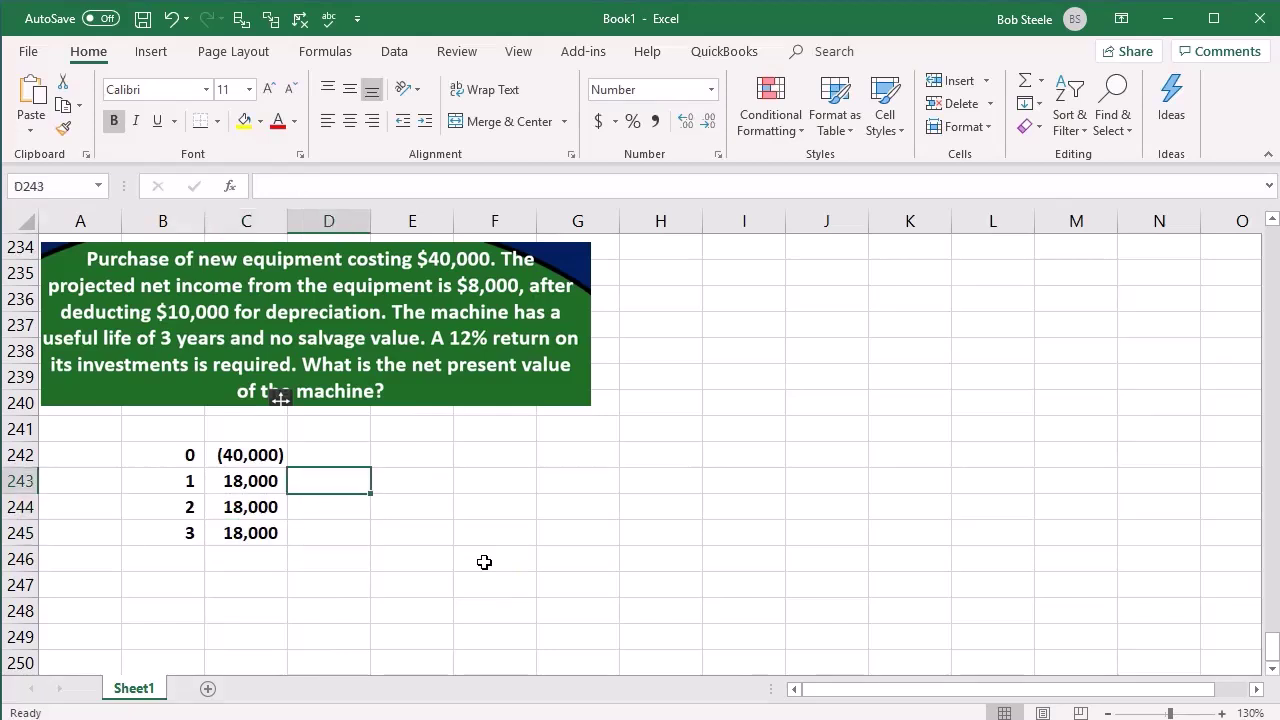
pyautogui.press('Right')
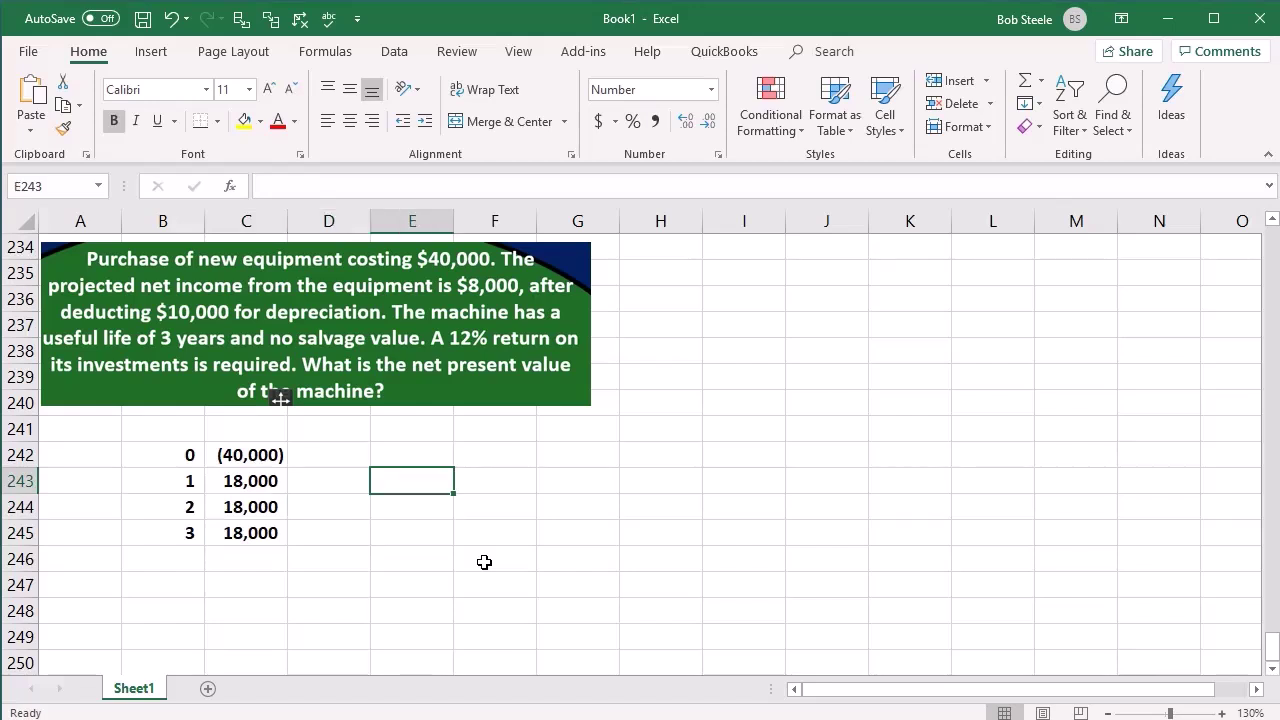
pyautogui.press('Right')
pyautogui.press('Up')
pyautogui.write('=')
pyautogui.press('Left')
pyautogui.press('Left')
pyautogui.press('Left')
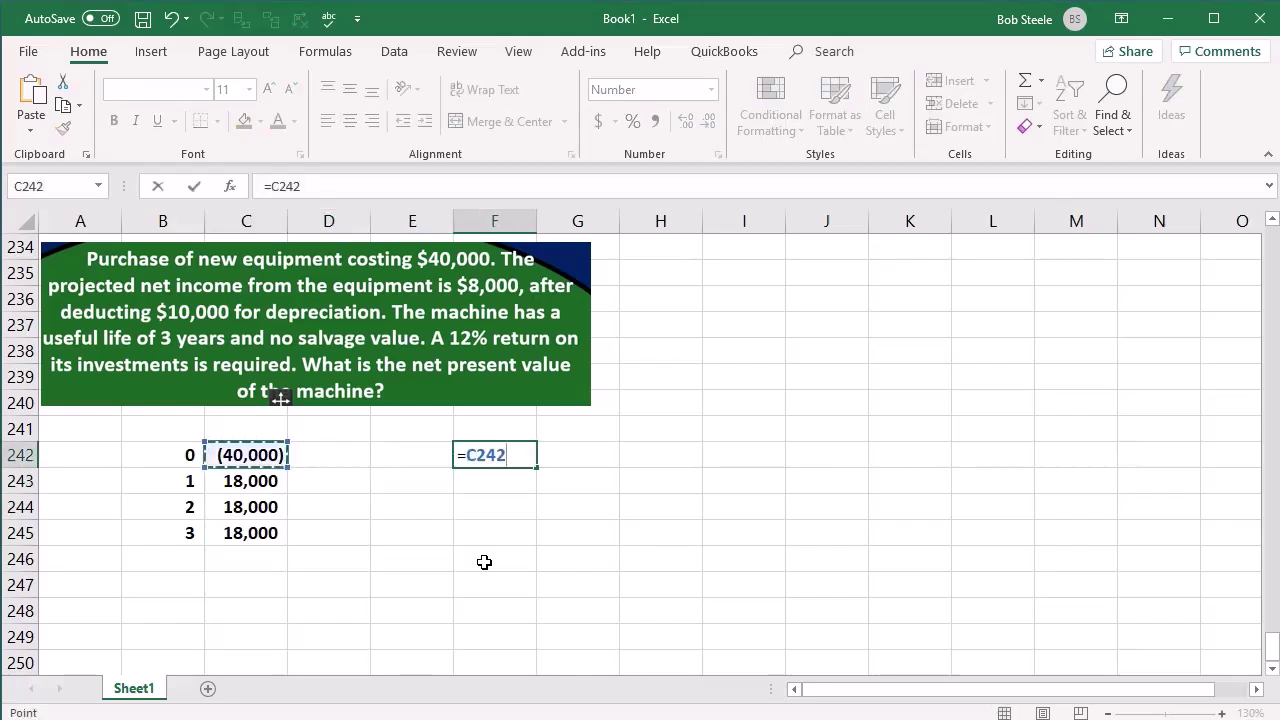
pyautogui.press('Return')
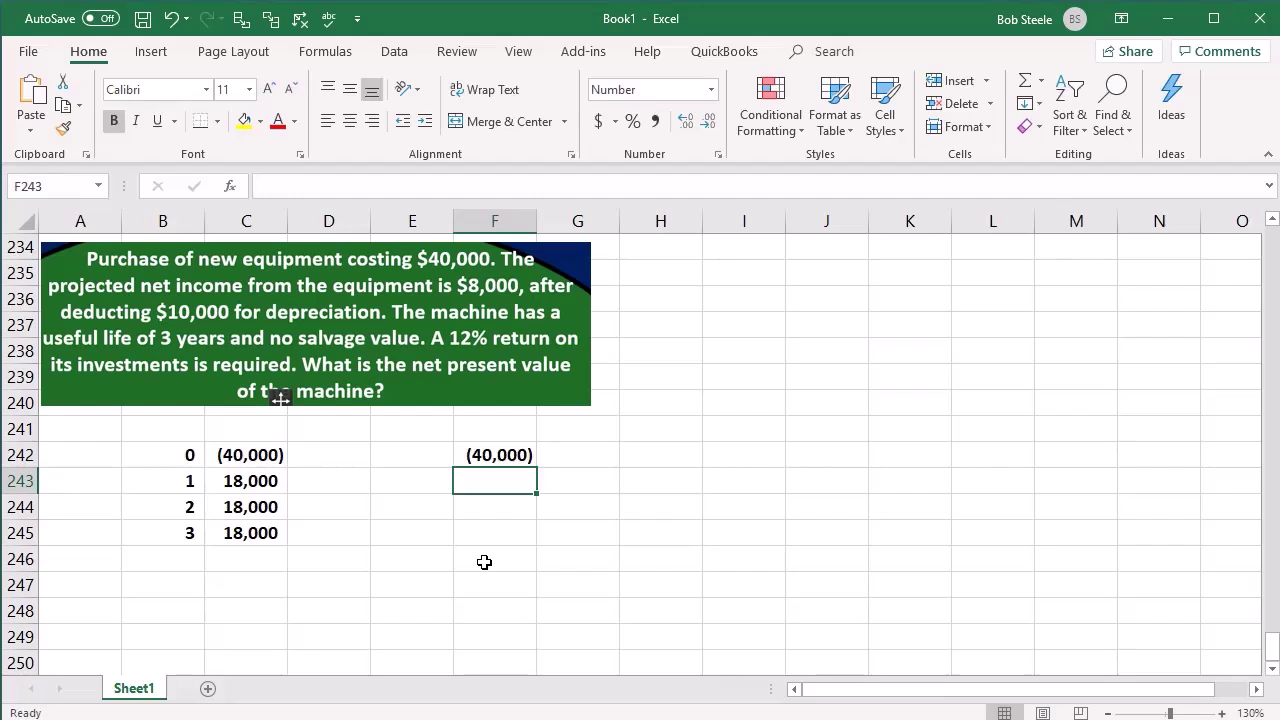
# - Calculate the annuity's present value in F243 with -PV, using rate .12, periods from B245 and payment from C243
pyautogui.write('-pv')
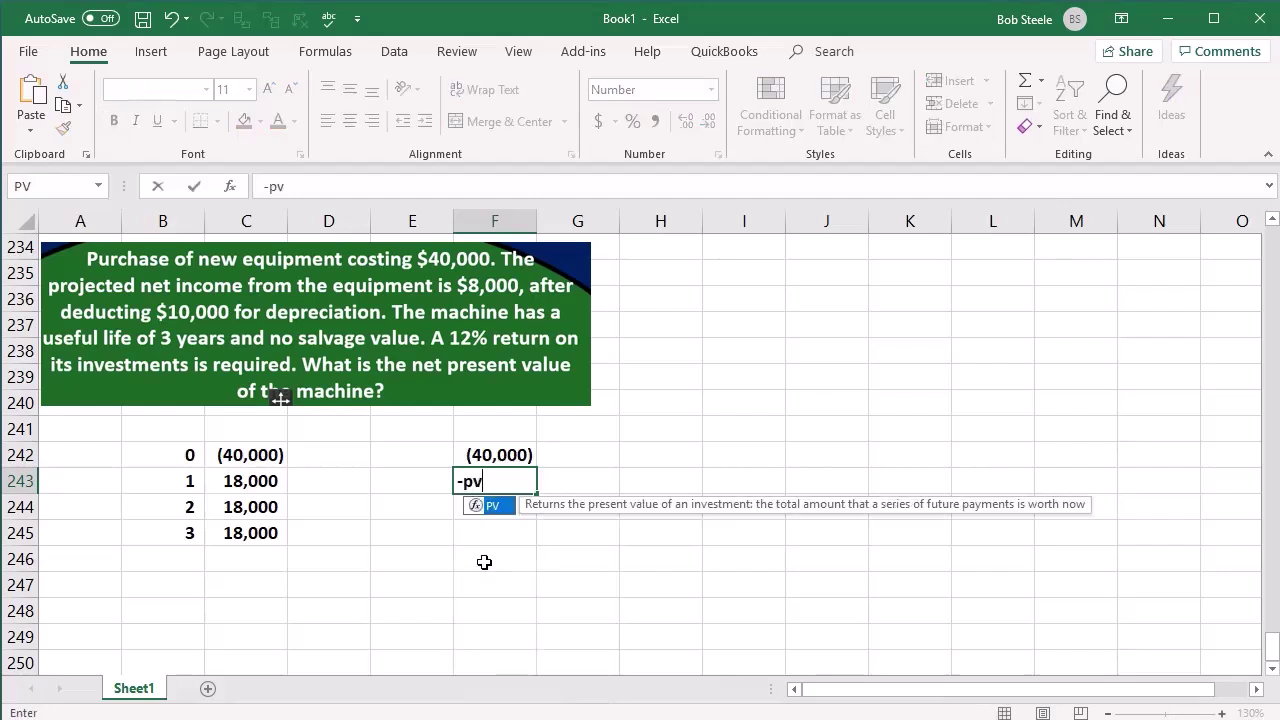
pyautogui.doubleClick(476, 506)
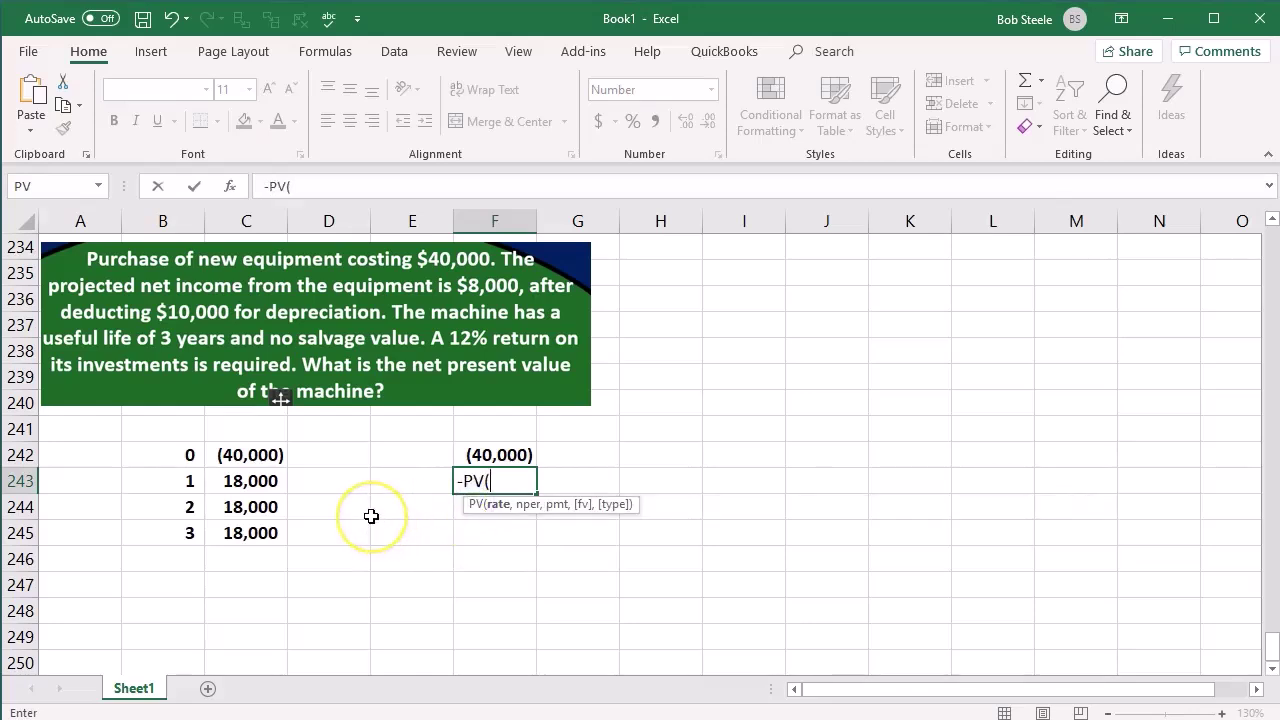
pyautogui.write('.12,')
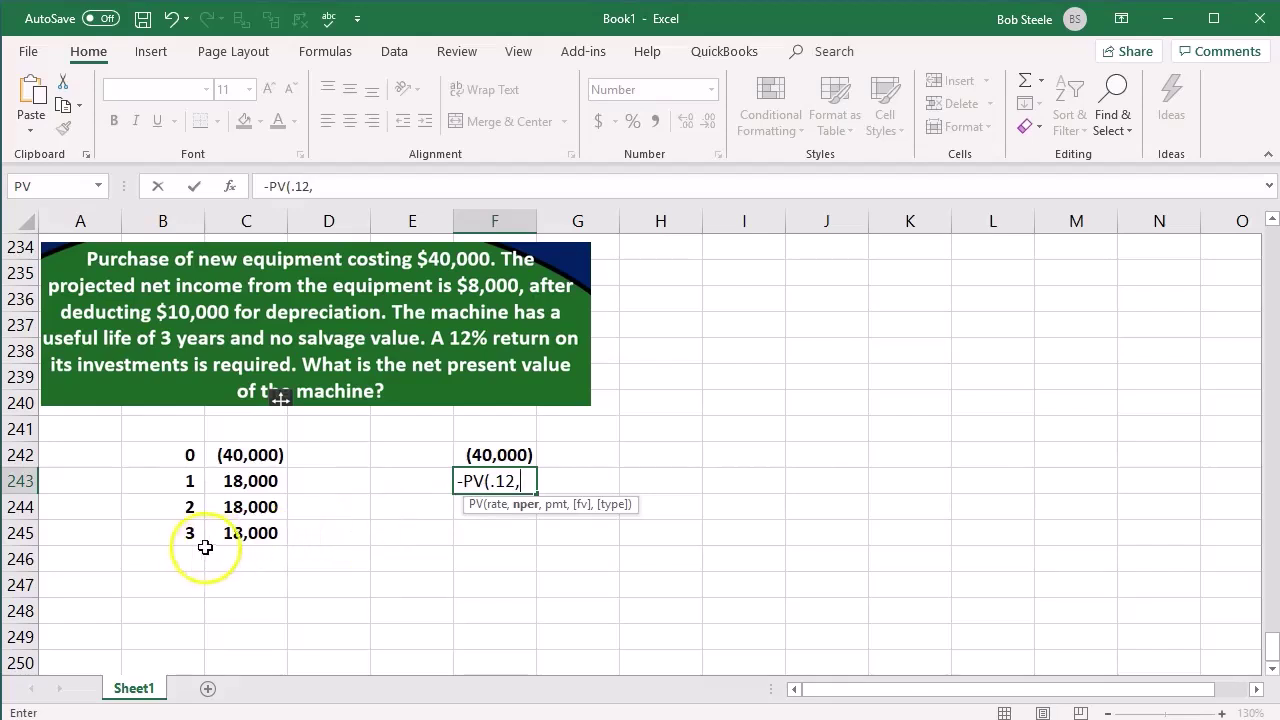
pyautogui.click(179, 533)
pyautogui.write(',')
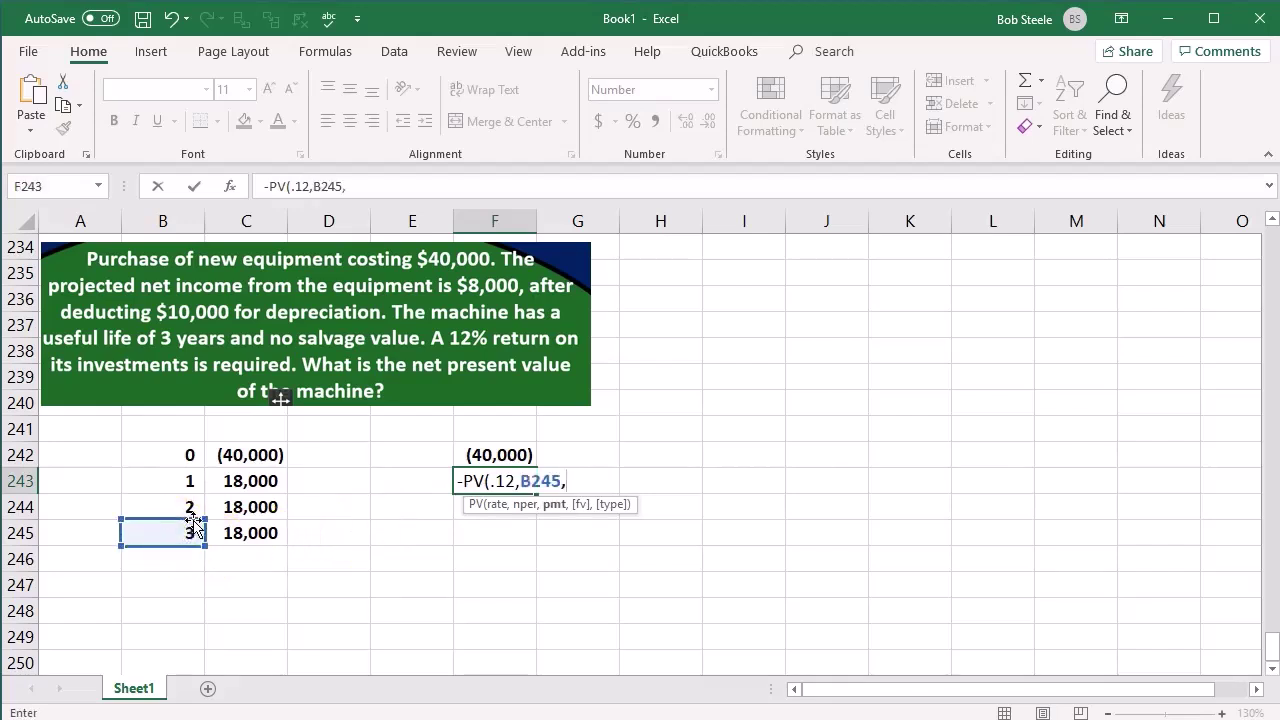
pyautogui.click(224, 487)
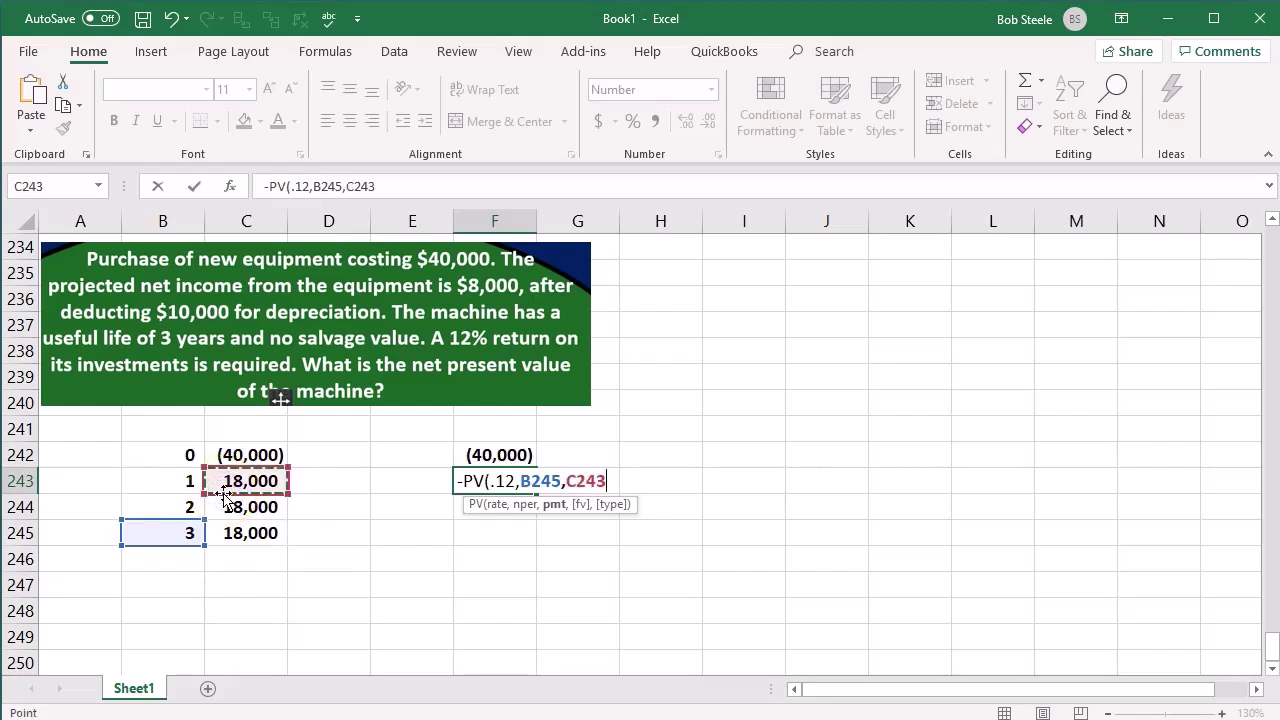
pyautogui.press('Return')
# - Compute the net present value in F245 by summing F242:F244
pyautogui.press('Down')
pyautogui.write('=sum(')
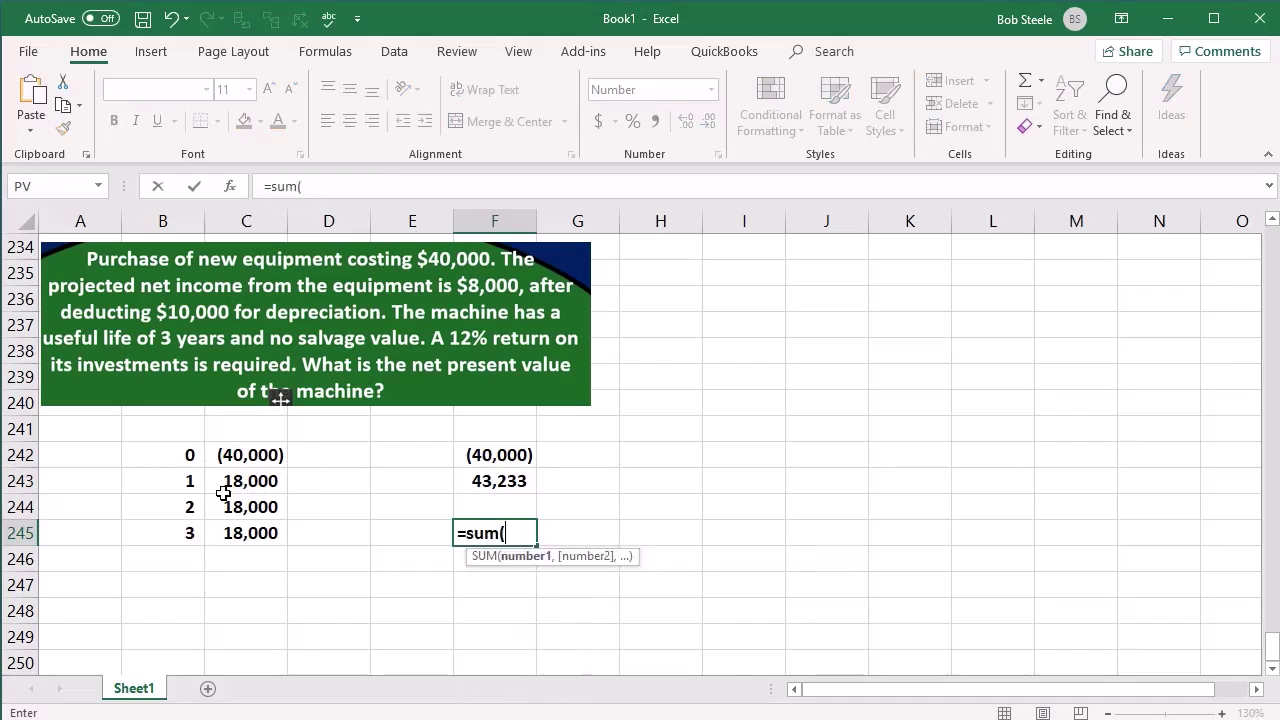
pyautogui.press('Up')
pyautogui.hotkey('shift', 'Up')
pyautogui.hotkey('shift', 'Up')
pyautogui.press('Return')
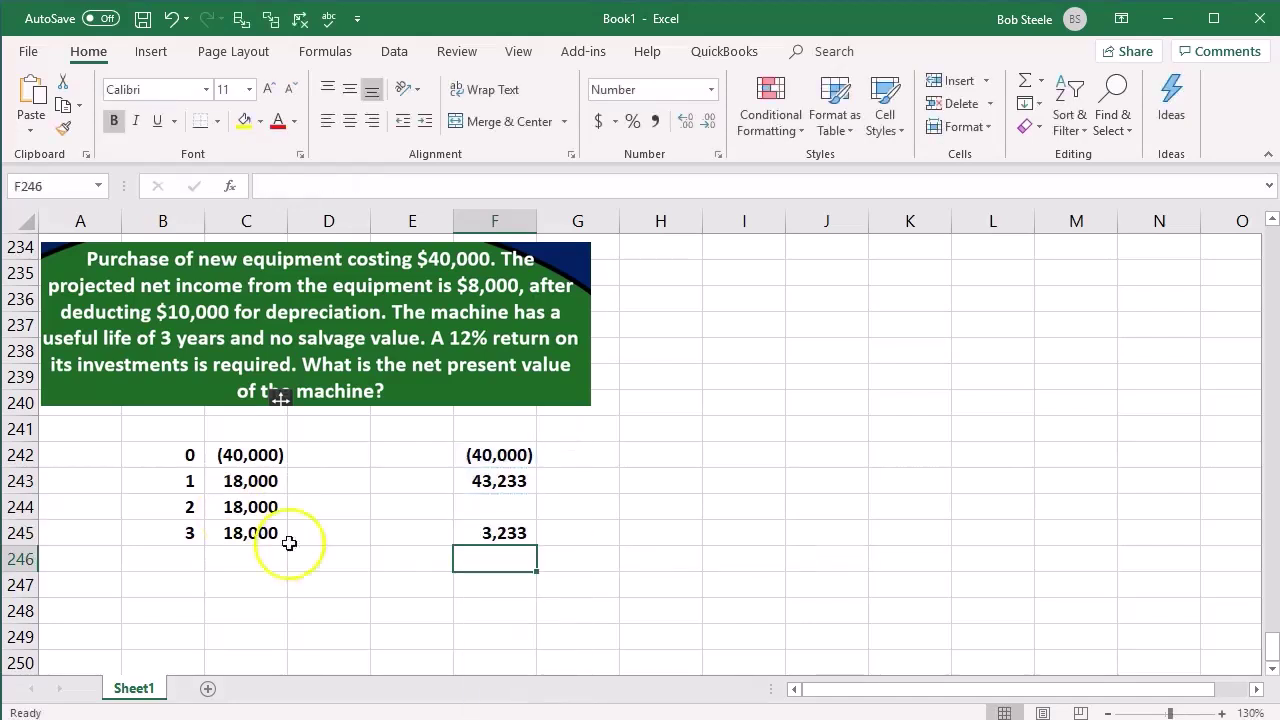
pyautogui.click(485, 535)
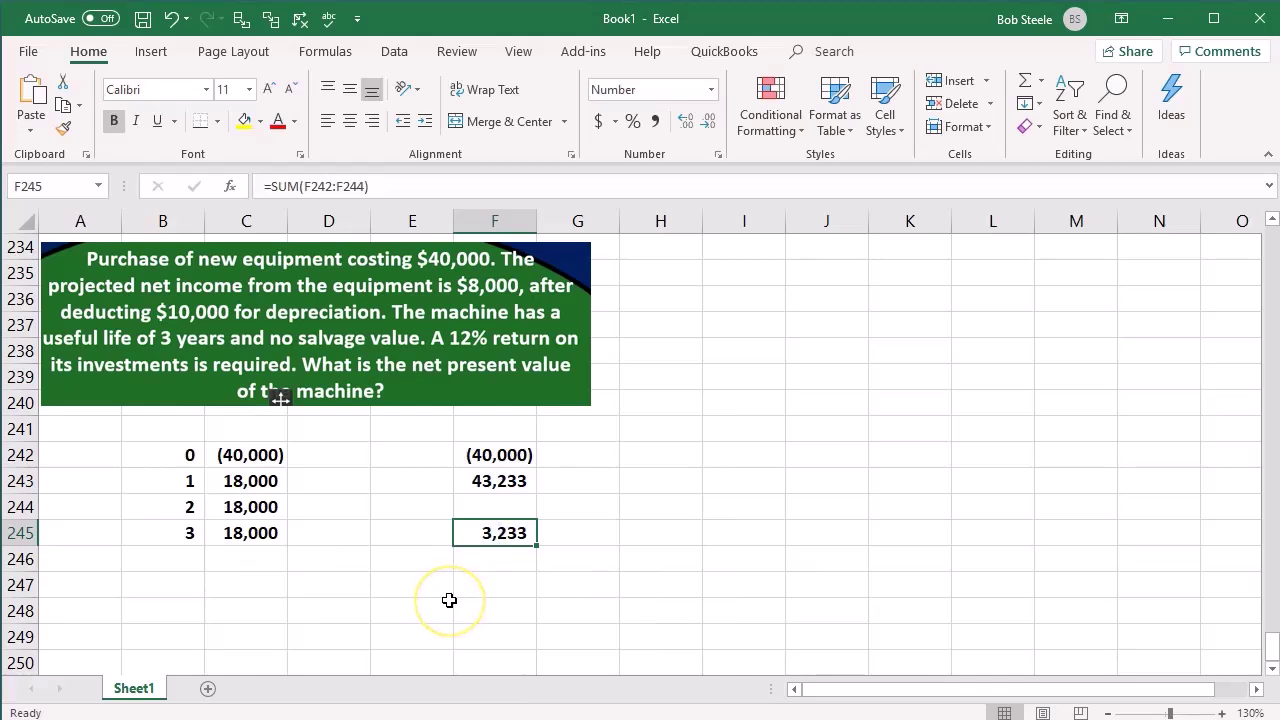
# - Reference the initial outlay from C242 in D242 to start a year-by-year present value column
pyautogui.click(320, 459)
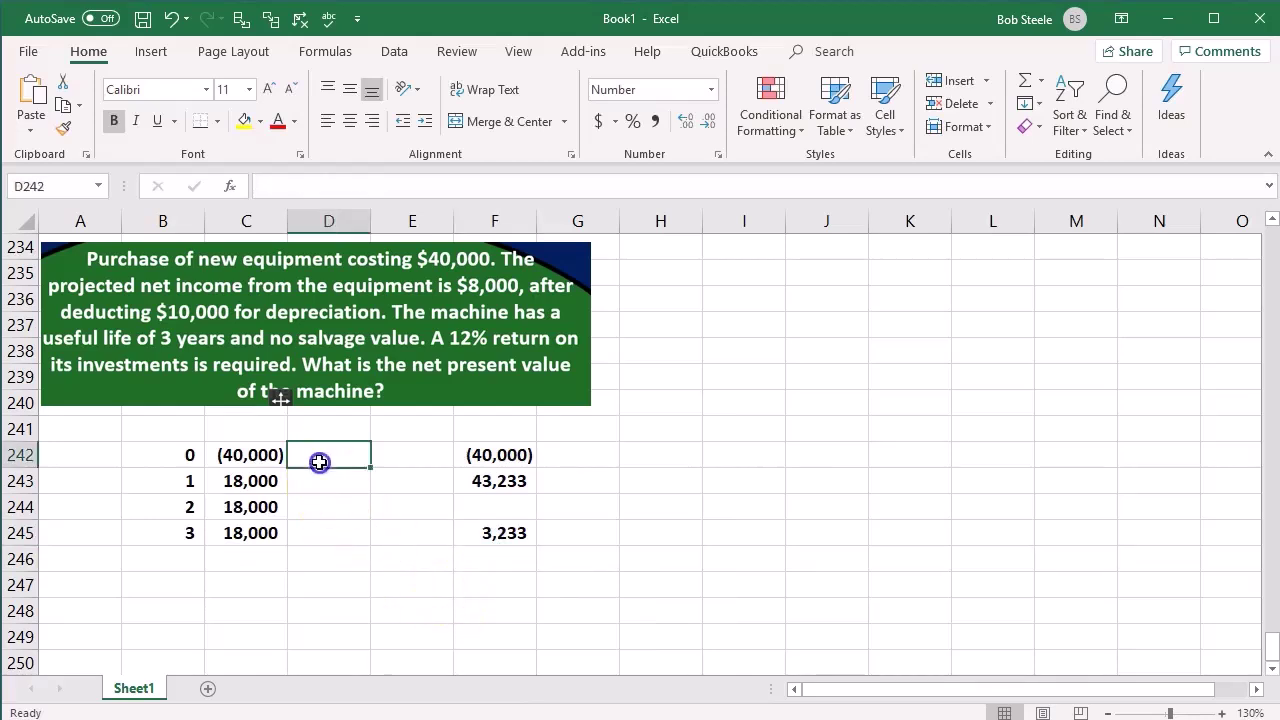
pyautogui.write('=')
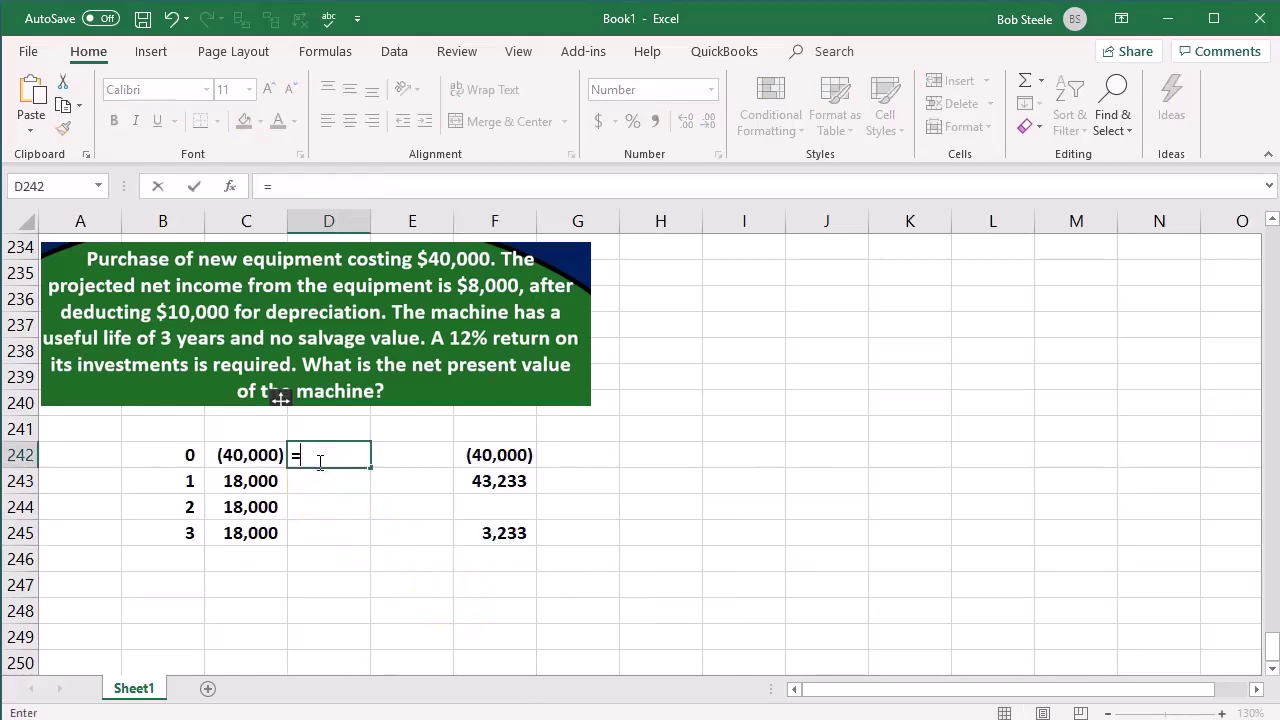
pyautogui.press('Left')
pyautogui.press('Return')
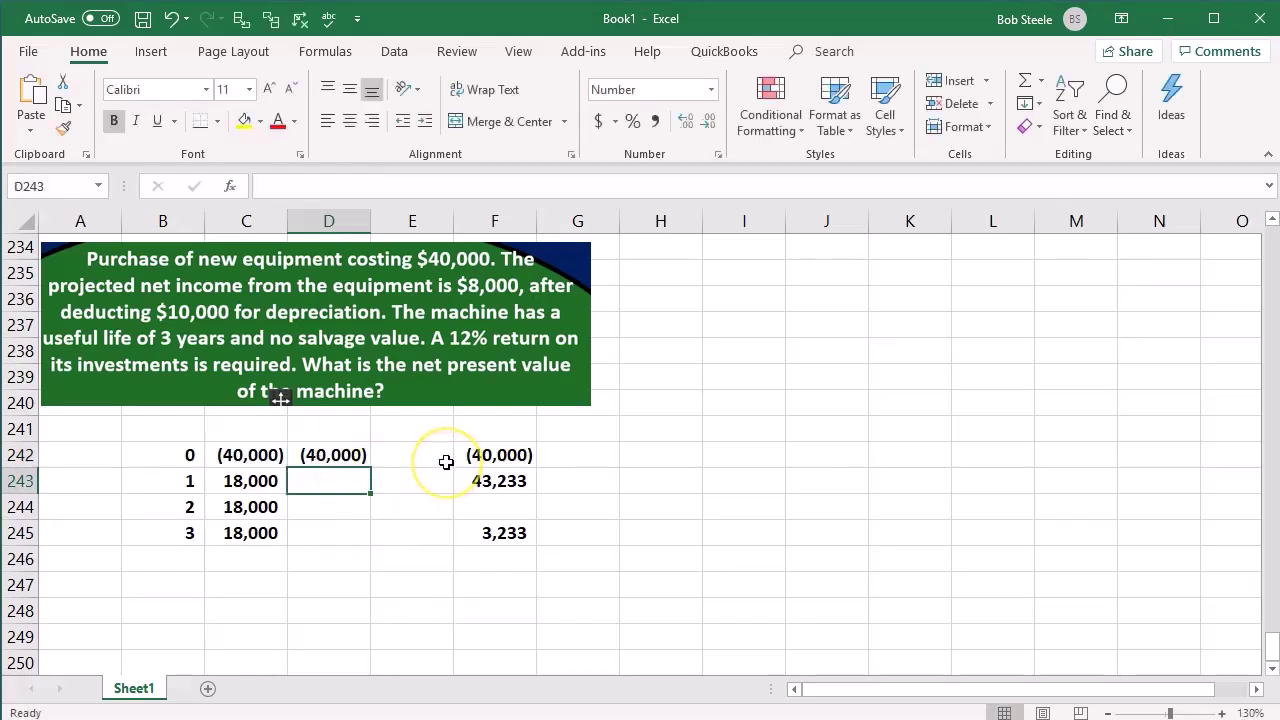
# - Calculate the year 1 present value in D243 with -PV, using rate .12, periods B243, payment 0 and future value C243
pyautogui.write('-pv')
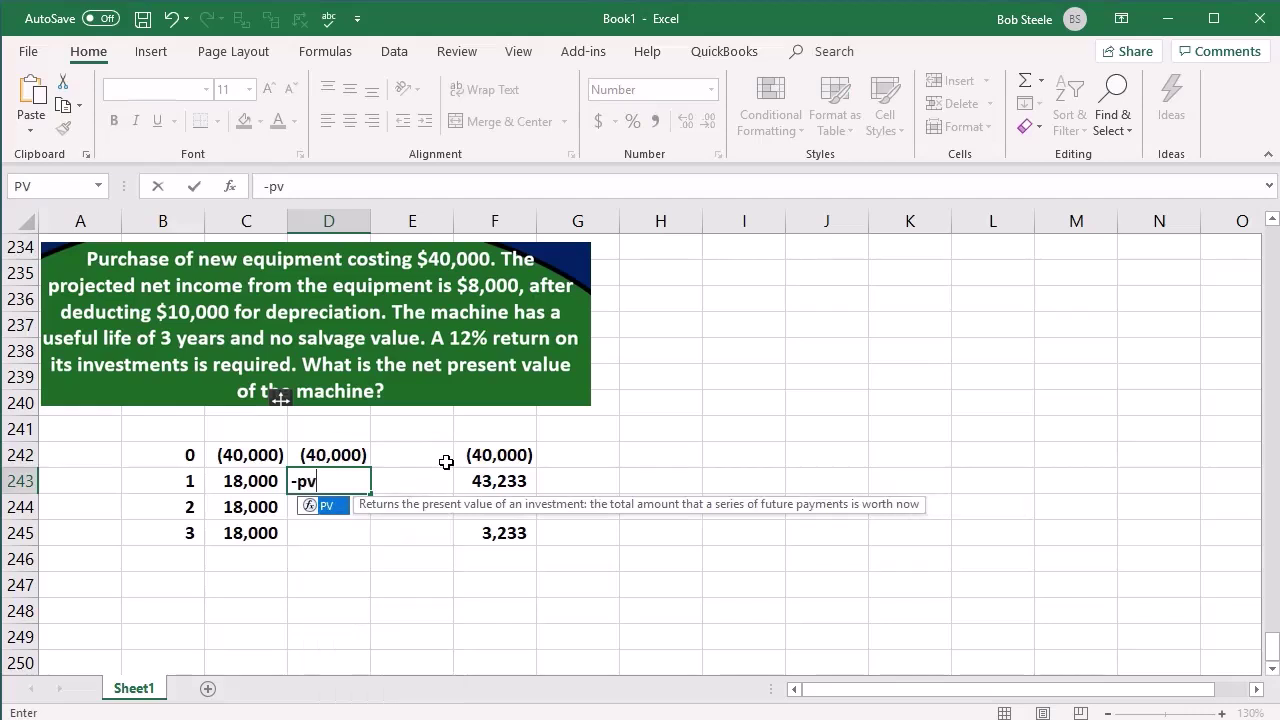
pyautogui.doubleClick(318, 505)
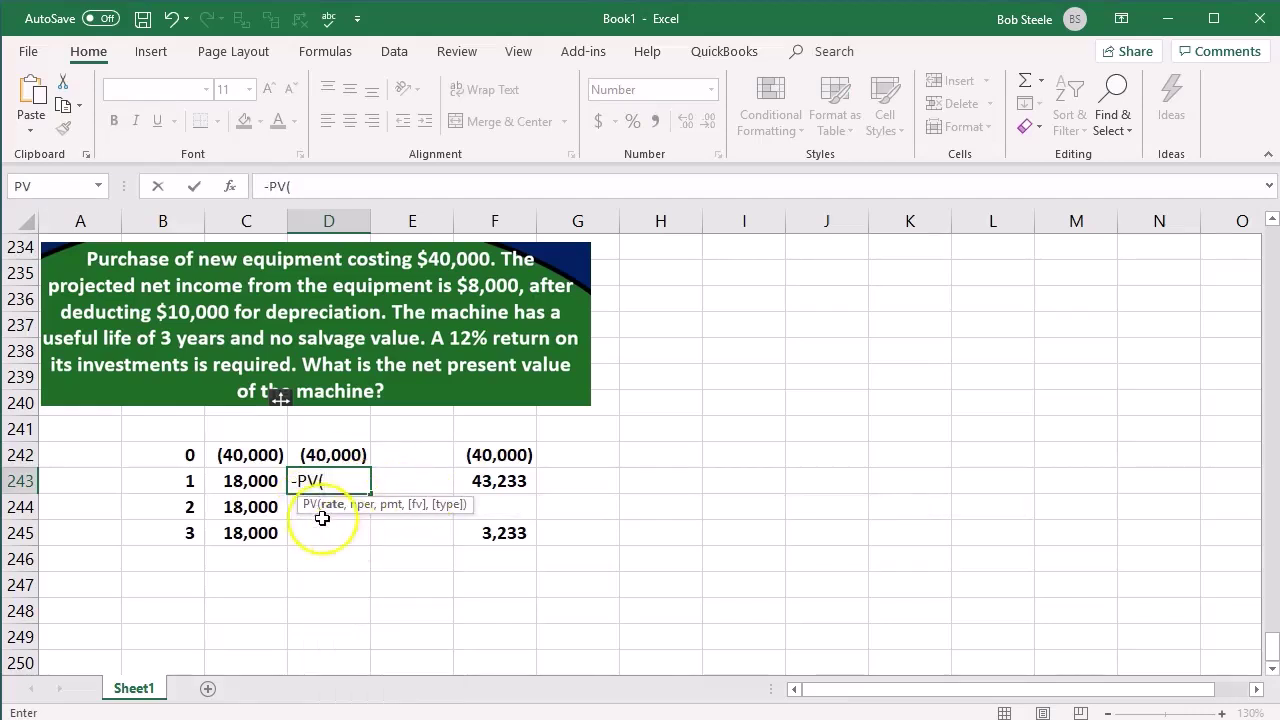
pyautogui.write('.12,')
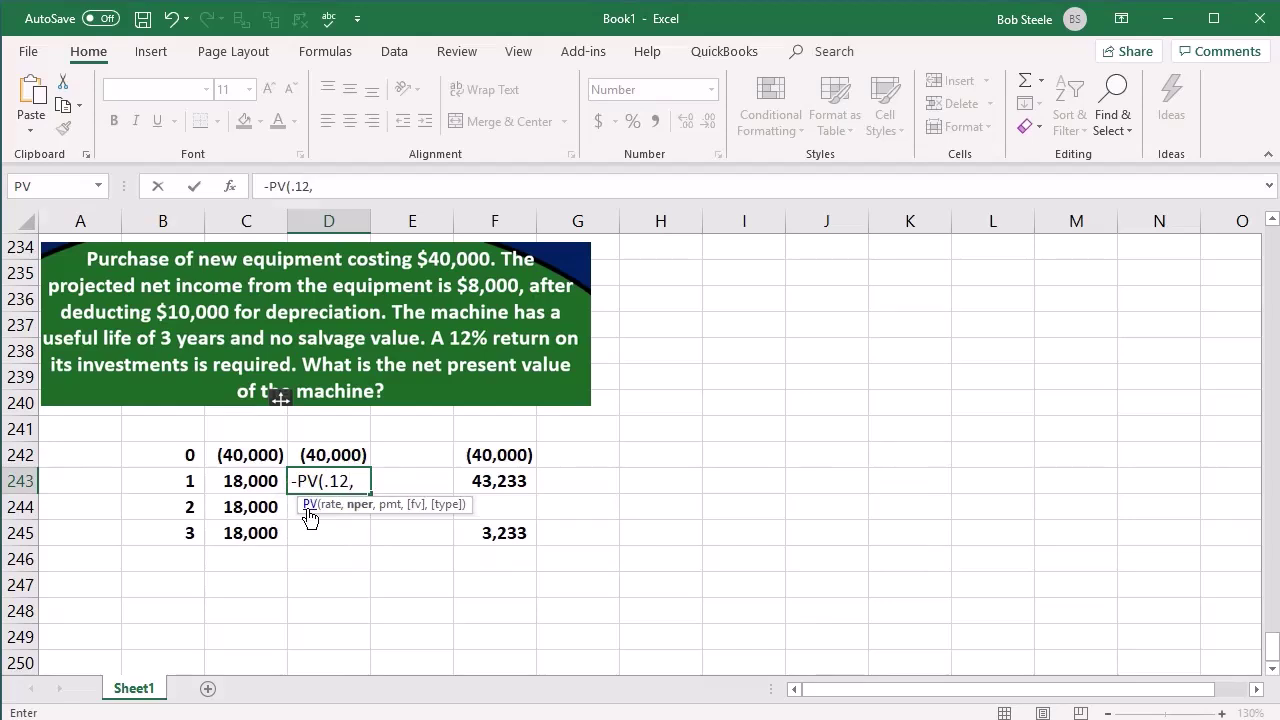
pyautogui.click(180, 481)
pyautogui.write(',0,')
pyautogui.click(256, 481)
pyautogui.press('Return')
# - Calculate the year 2 present value in D244 with -PV(.12,B244,0,C244) and fill the formula down to D245
pyautogui.write('-pv')
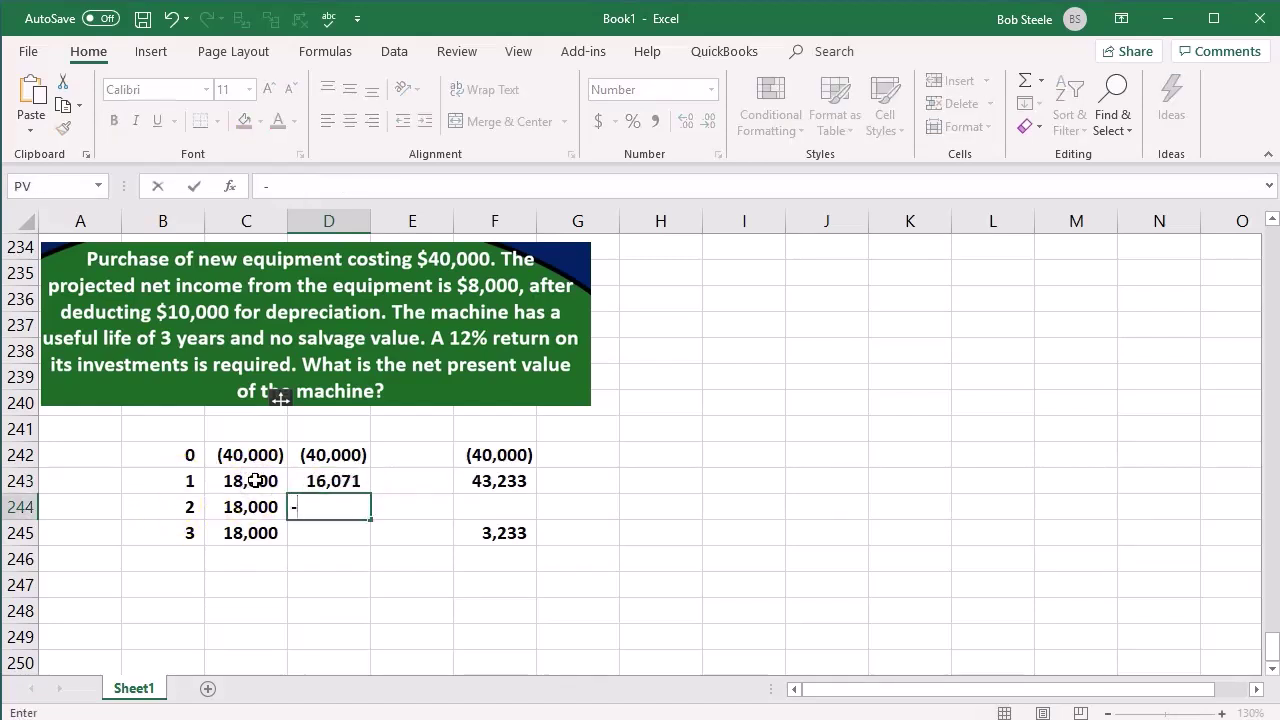
pyautogui.doubleClick(318, 532)
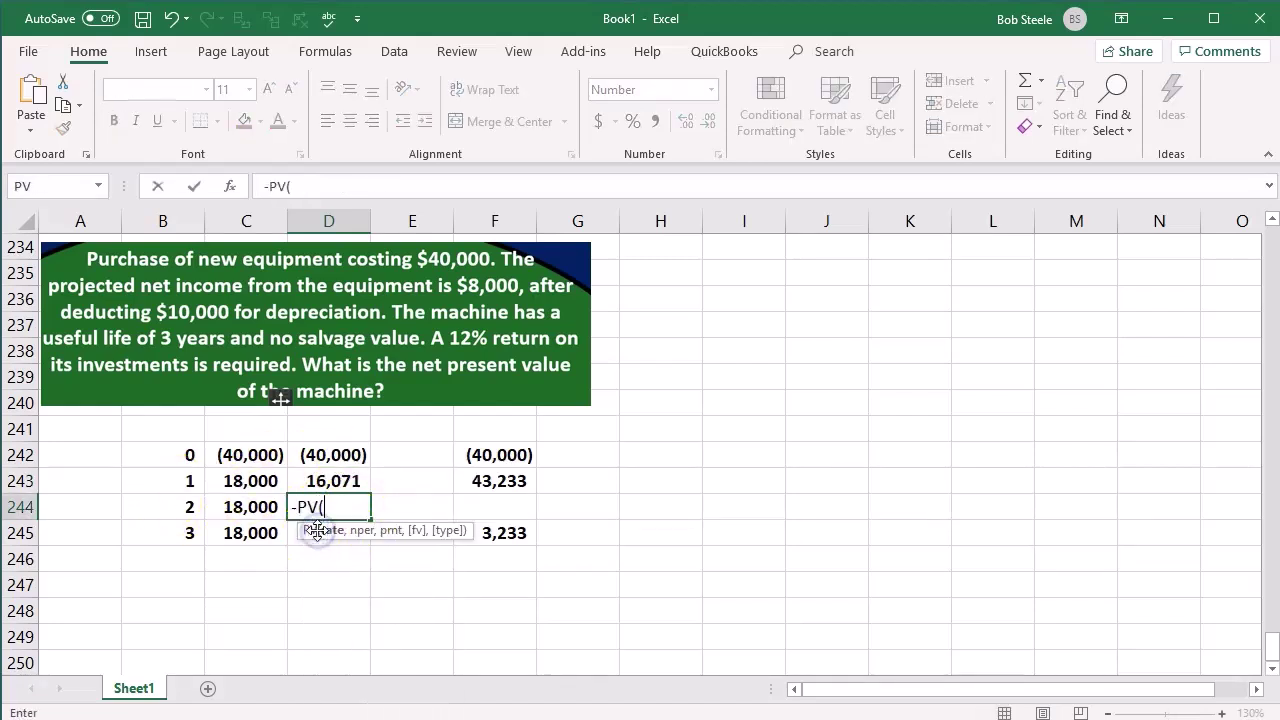
pyautogui.write('.12,')
pyautogui.click(163, 506)
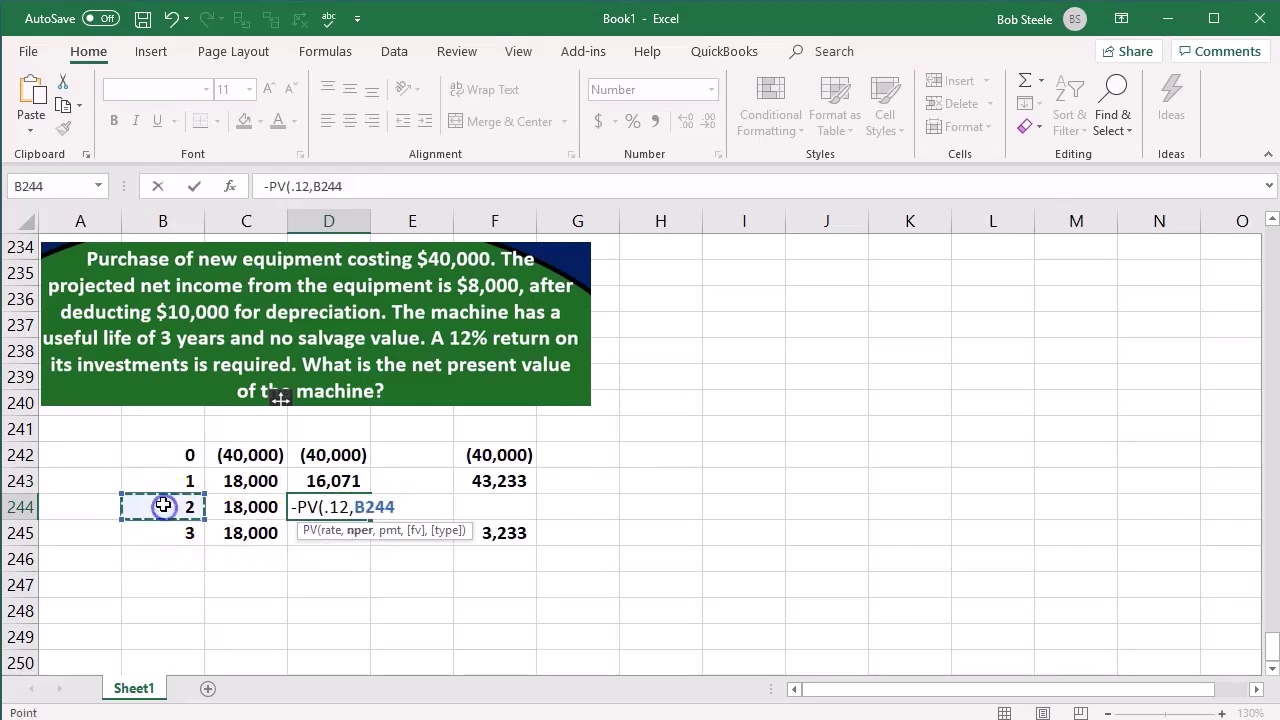
pyautogui.write(',0,')
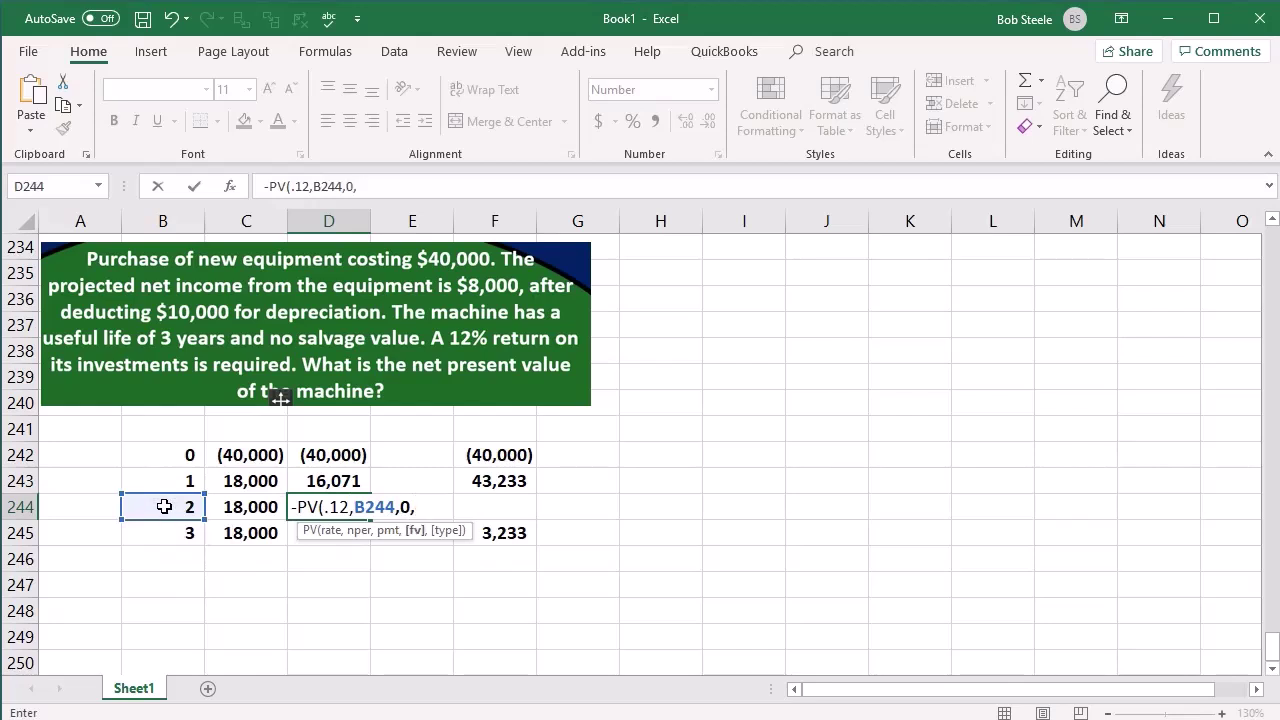
pyautogui.click(250, 505)
pyautogui.press('Return')
pyautogui.click(332, 507)
pyautogui.moveTo(371, 520); pyautogui.dragTo(362, 545)
# - Compute the net present value in D246 by summing D242:D245
pyautogui.click(329, 560)
pyautogui.write('=sum(')
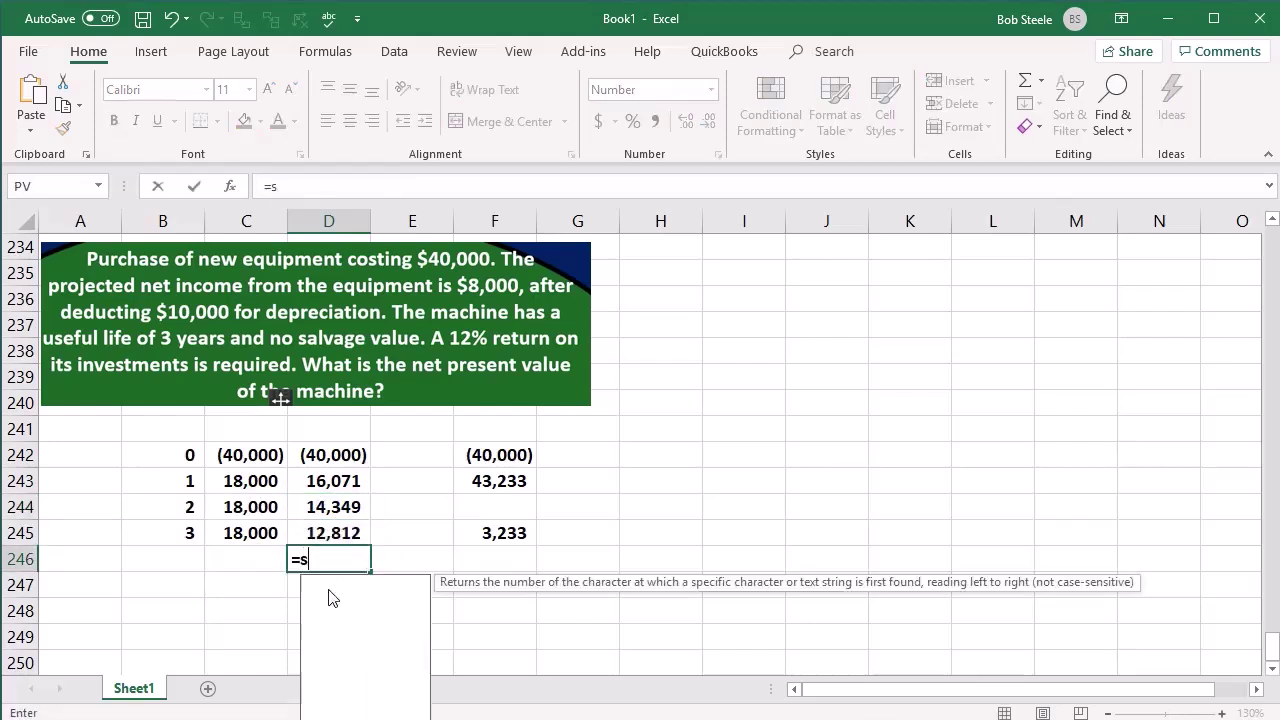
pyautogui.press('Up')
pyautogui.hotkey('shift', 'Up')
pyautogui.hotkey('shift', 'Up')
pyautogui.hotkey('shift', 'Up')
pyautogui.press('Return')
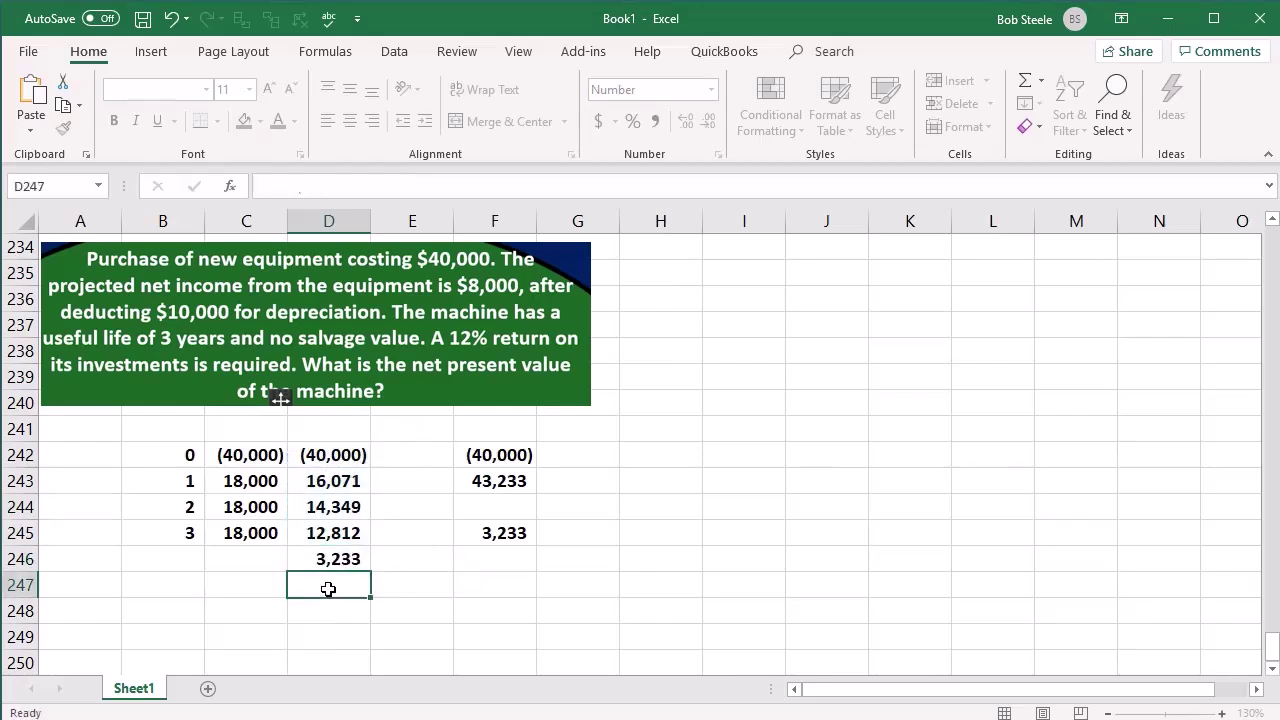
pyautogui.click(333, 556)
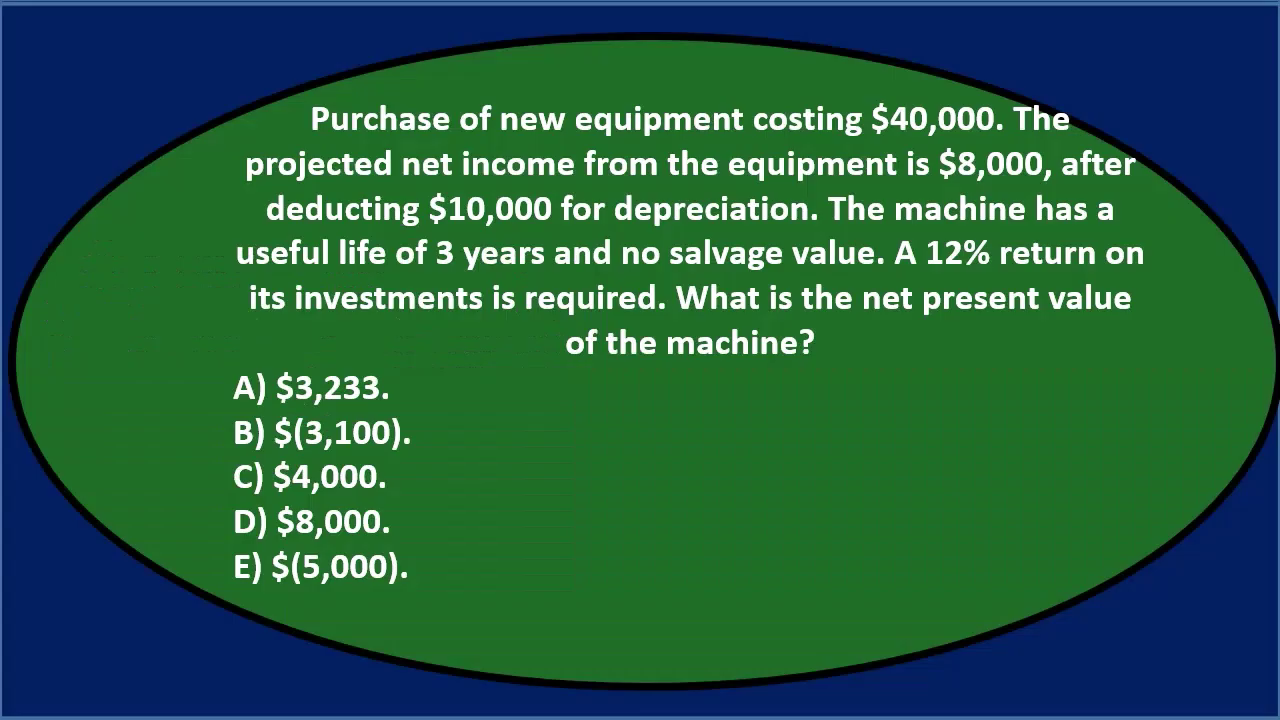
# - Start the cash flow table with year 0 in B255 and the machine cost of -40000 in C255
pyautogui.moveTo(233, 365)
pyautogui.mouseDown()
pyautogui.moveTo(258, 406)
pyautogui.moveTo(268, 375)
pyautogui.mouseUp()
pyautogui.click(171, 386)
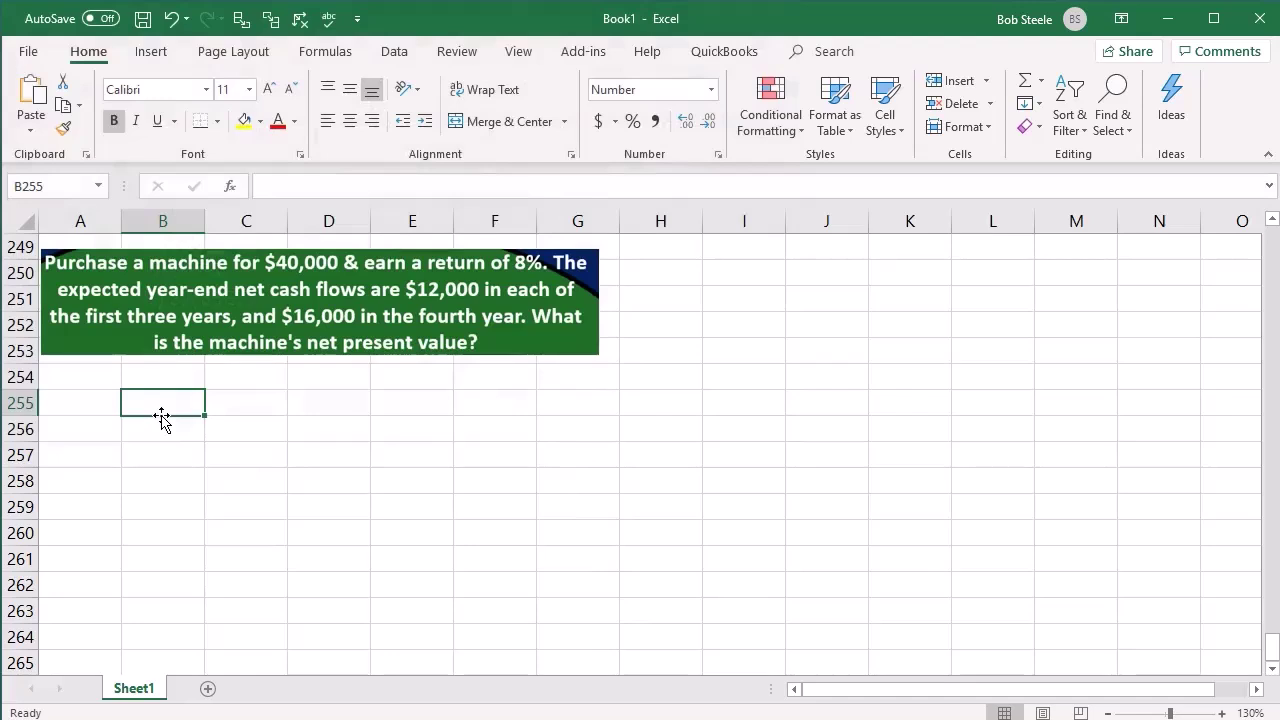
pyautogui.write('0')
pyautogui.press('Return')
pyautogui.press('Up')
pyautogui.press('Right')
pyautogui.write('-40000')
pyautogui.press('Return')
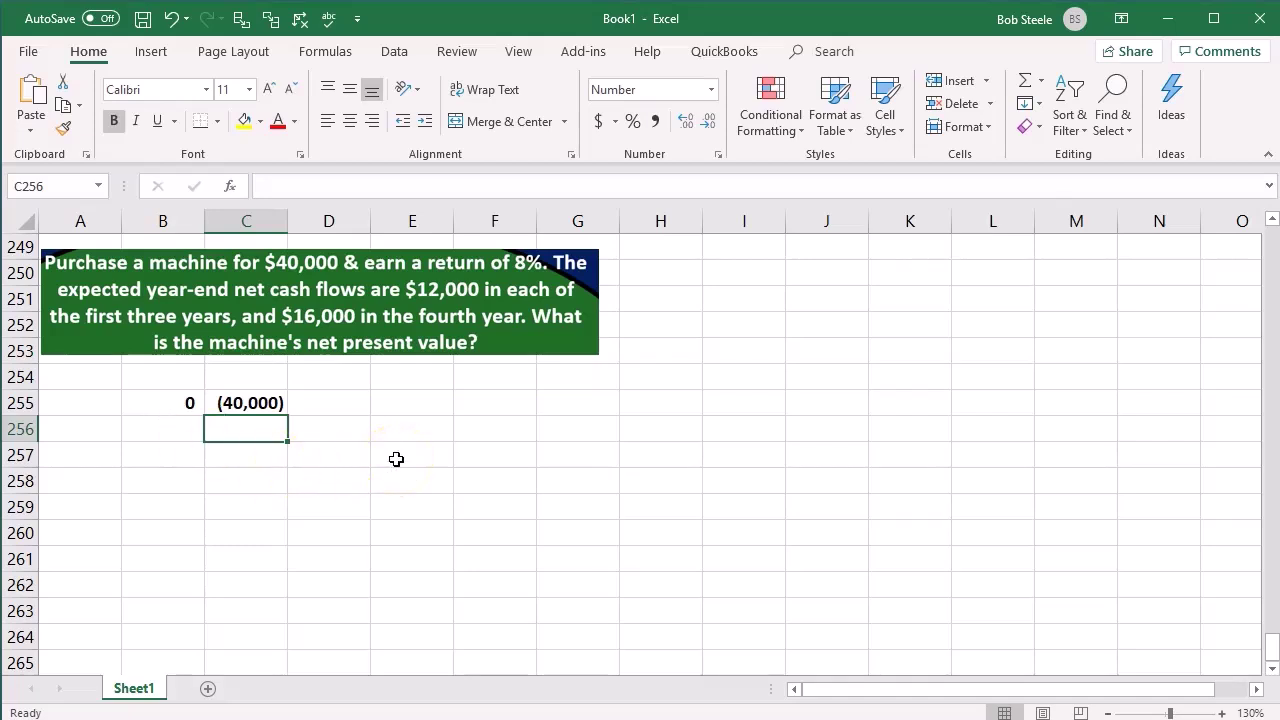
# - List years 1, 2 and 3 in B256:B258 below year 0
pyautogui.press('Left')
pyautogui.write('1')
pyautogui.press('Return')
pyautogui.write('2')
pyautogui.press('Return')
pyautogui.write('3')
pyautogui.press('Return')
# - Enter the 12000 year 1 cash flow in C256 and have C257 and C258 each reference the cell above
pyautogui.press('Right')
pyautogui.press('Up')
pyautogui.press('Up')
pyautogui.press('Up')
pyautogui.write('12000')
pyautogui.press('Return')
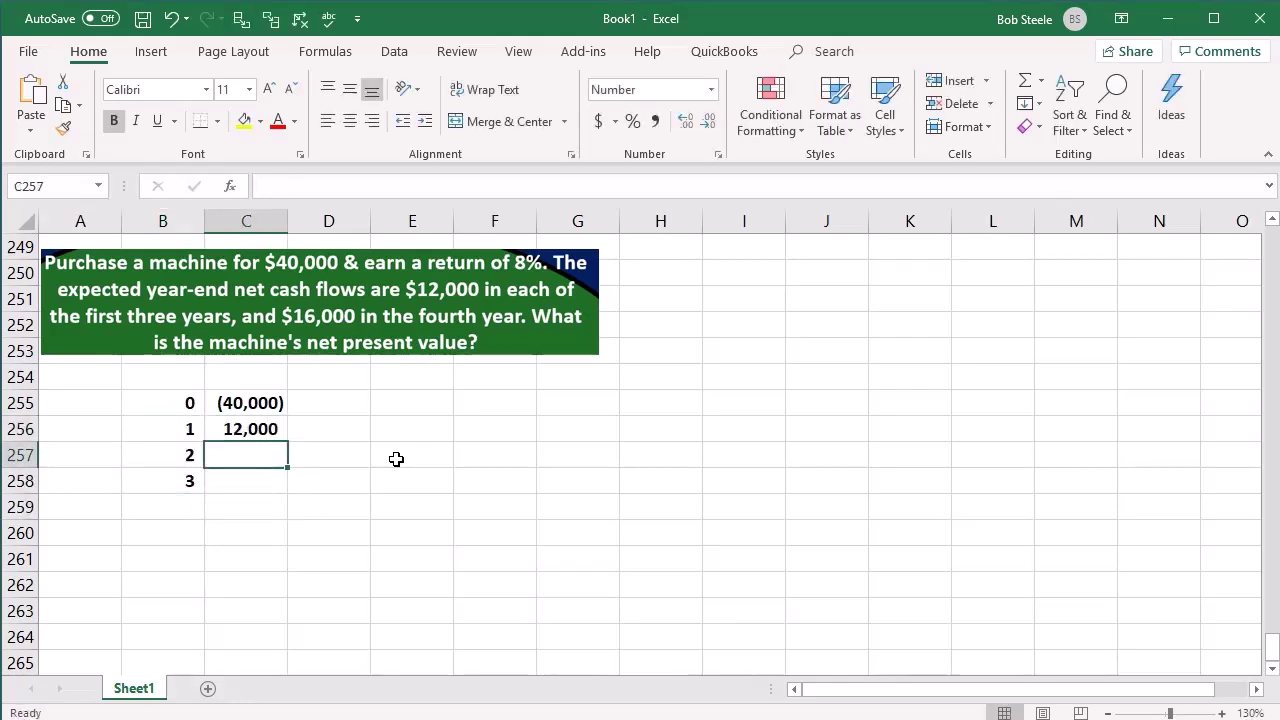
pyautogui.write('+')
pyautogui.press('Up')
pyautogui.press('Return')
pyautogui.write('+')
pyautogui.press('Up')
pyautogui.press('Return')
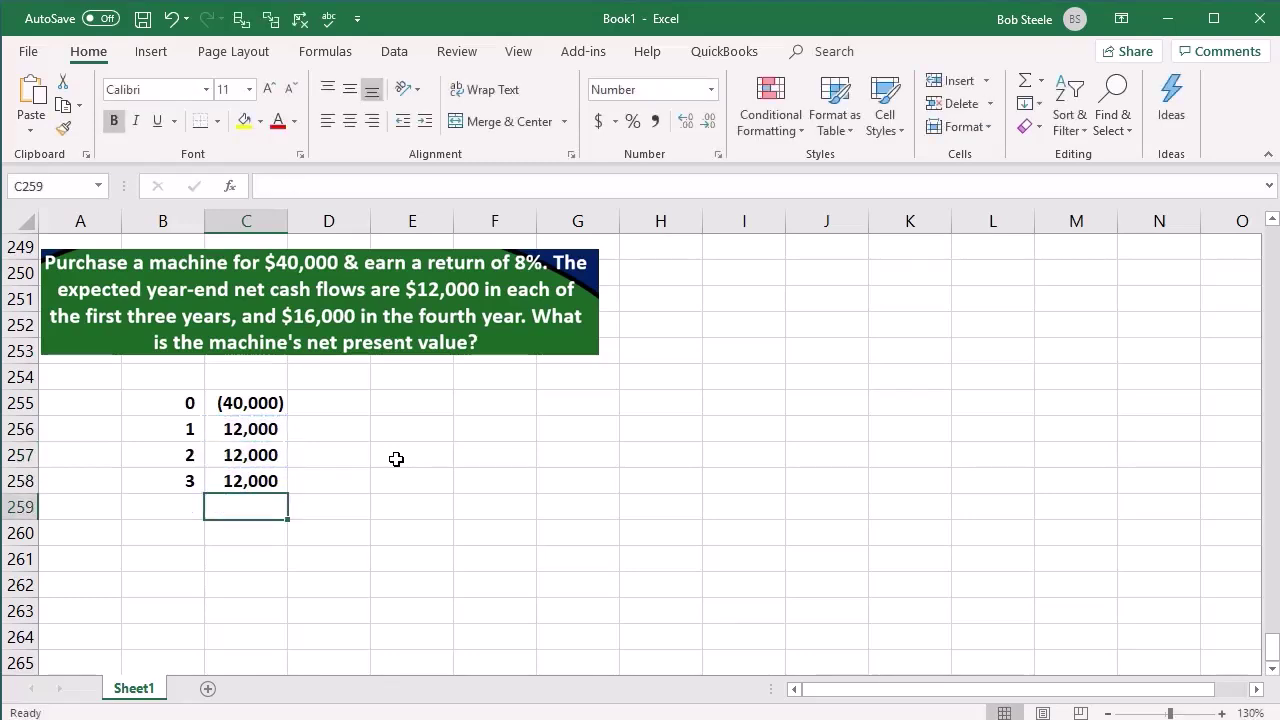
# - Add year 4 in B259 with its cash flow of 16,000 in C259
pyautogui.press('Left')
pyautogui.write('4')
pyautogui.press('Right')
pyautogui.write('16,000')
pyautogui.press('Return')
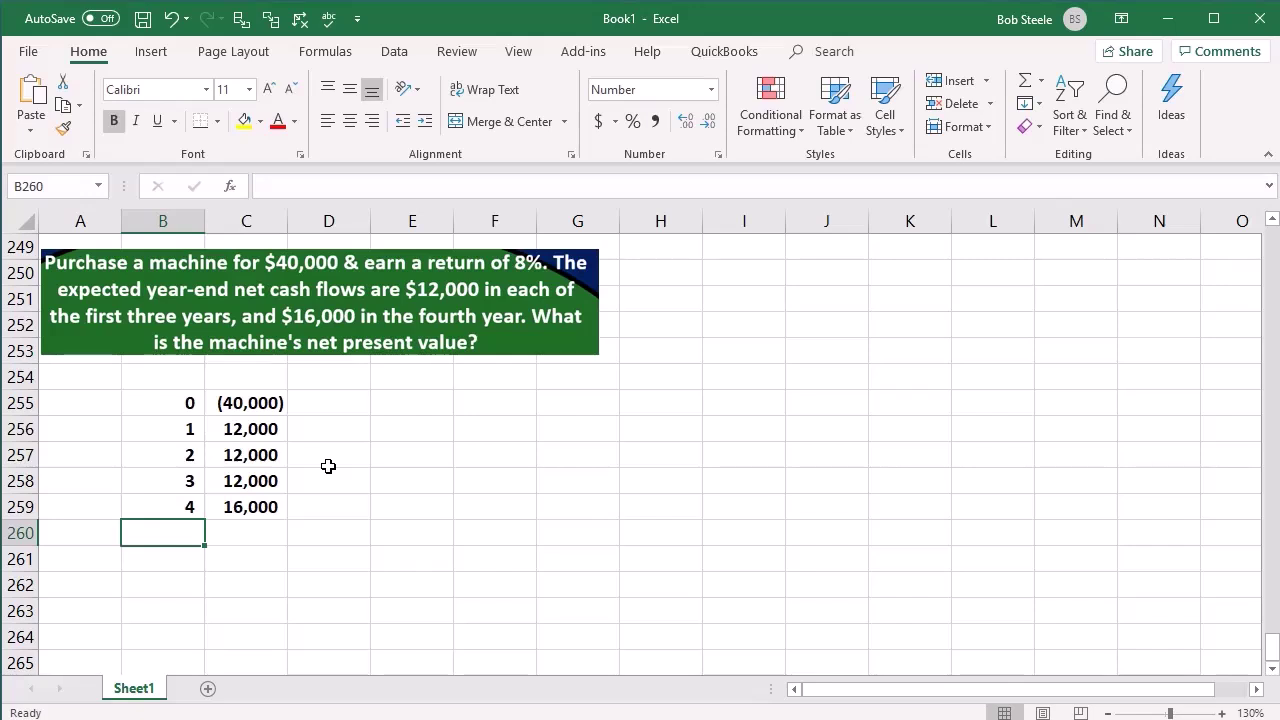
# - Reference the initial outlay from C255 in F255 to start the annuity-based calculation
pyautogui.press('Right')
pyautogui.press('Right')
pyautogui.press('Right')
pyautogui.press('Right')
pyautogui.press('Up')
pyautogui.press('Up')
pyautogui.press('Up')
pyautogui.press('Up')
pyautogui.press('Up')
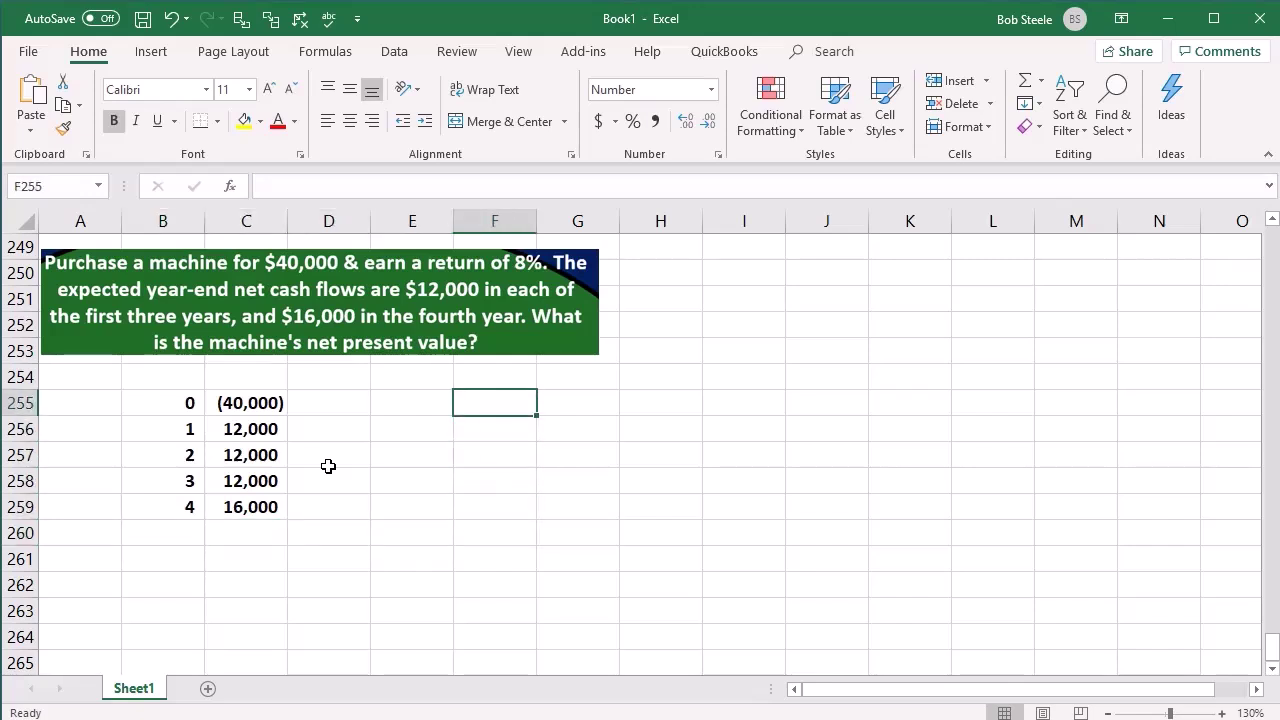
pyautogui.write('=')
pyautogui.press('Left')
pyautogui.press('Left')
pyautogui.press('Left')
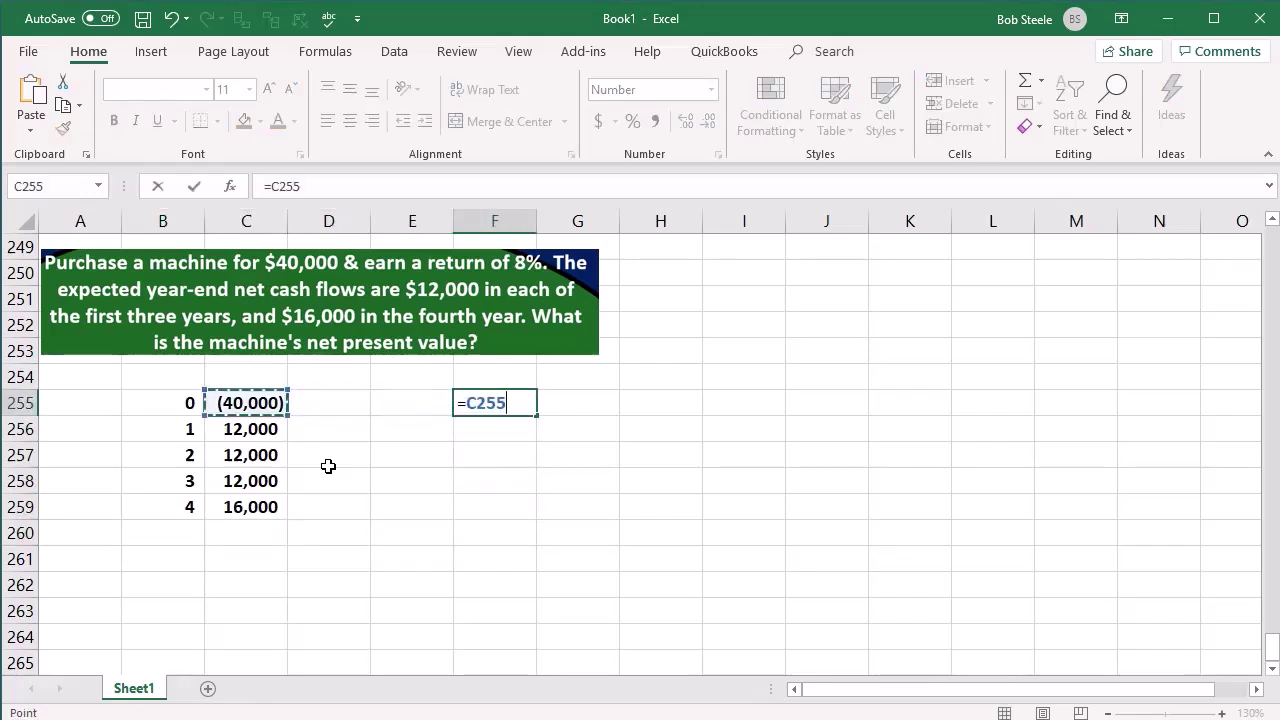
pyautogui.press('Return')
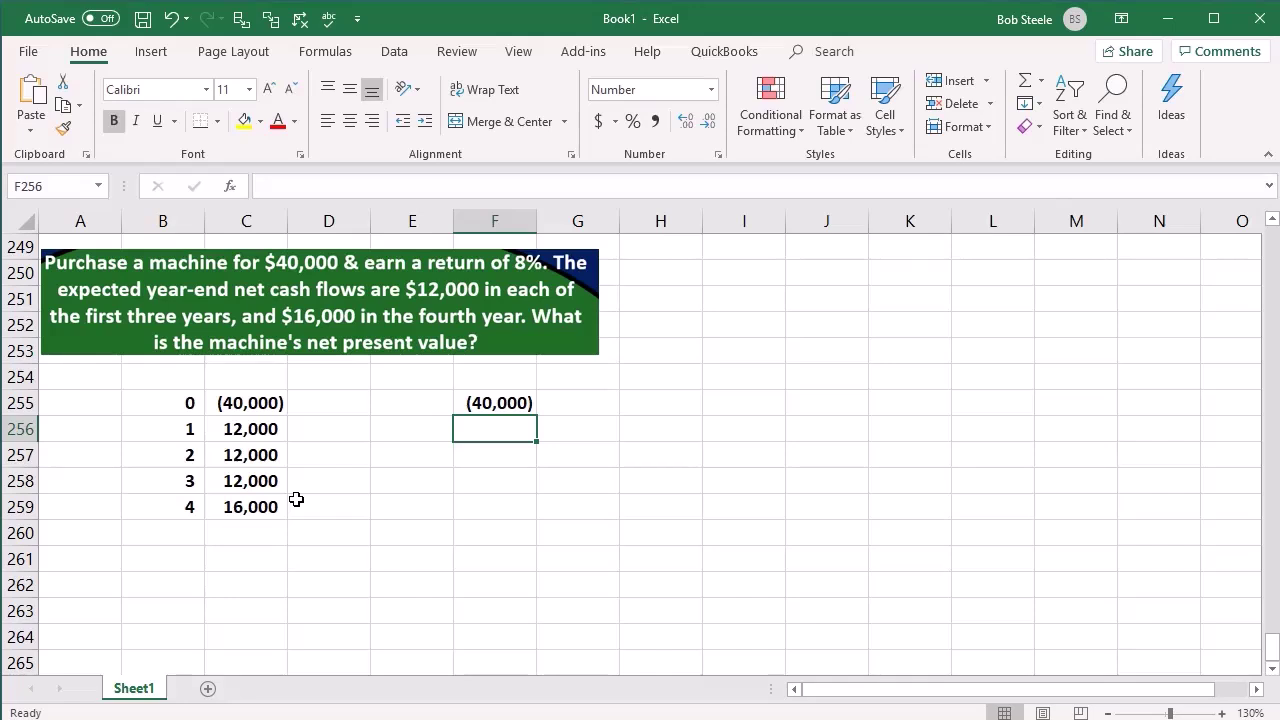
# - Calculate the annuity present value in F256 with PV, using rate .08, periods B259 and payment C256
pyautogui.write('=')
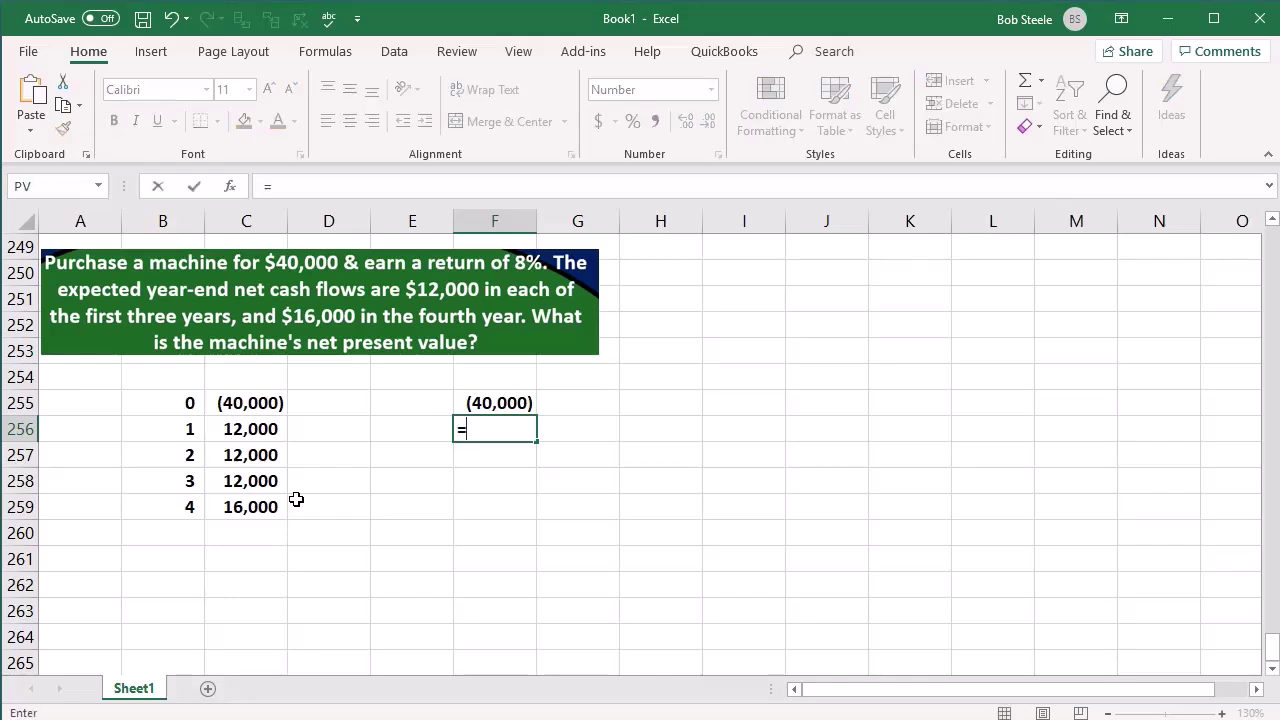
pyautogui.write('pv')
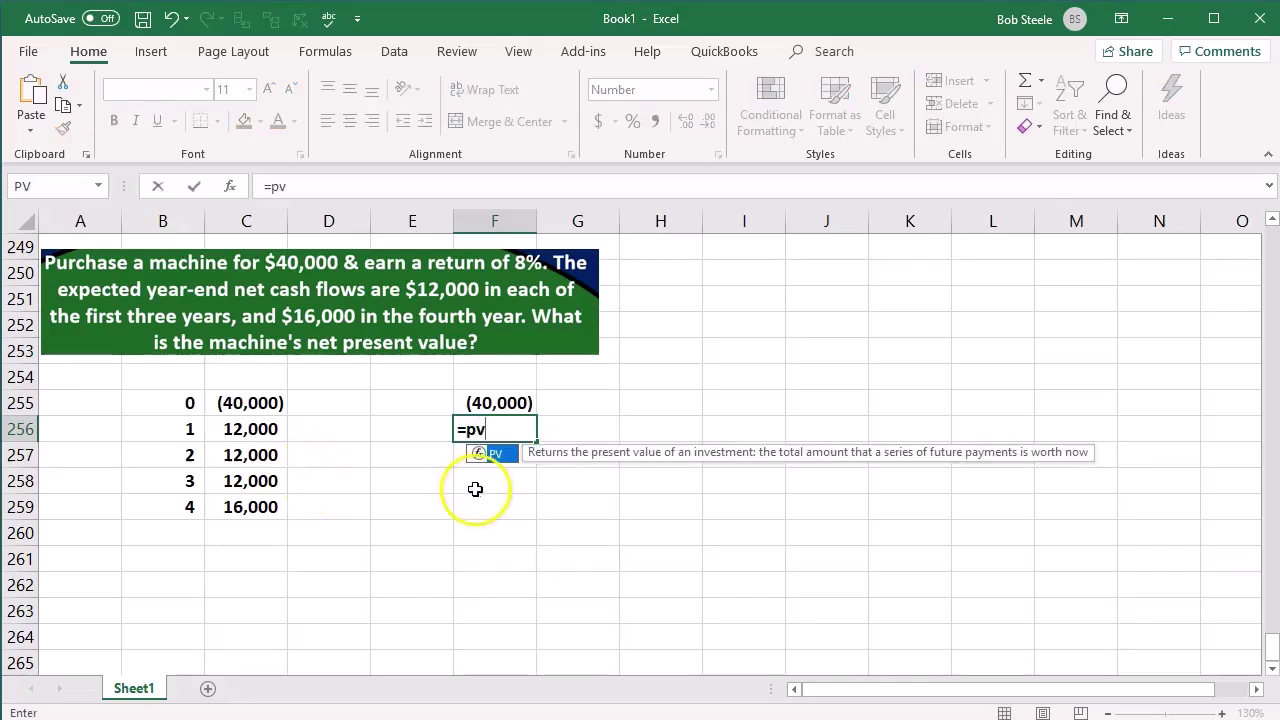
pyautogui.doubleClick(485, 454)
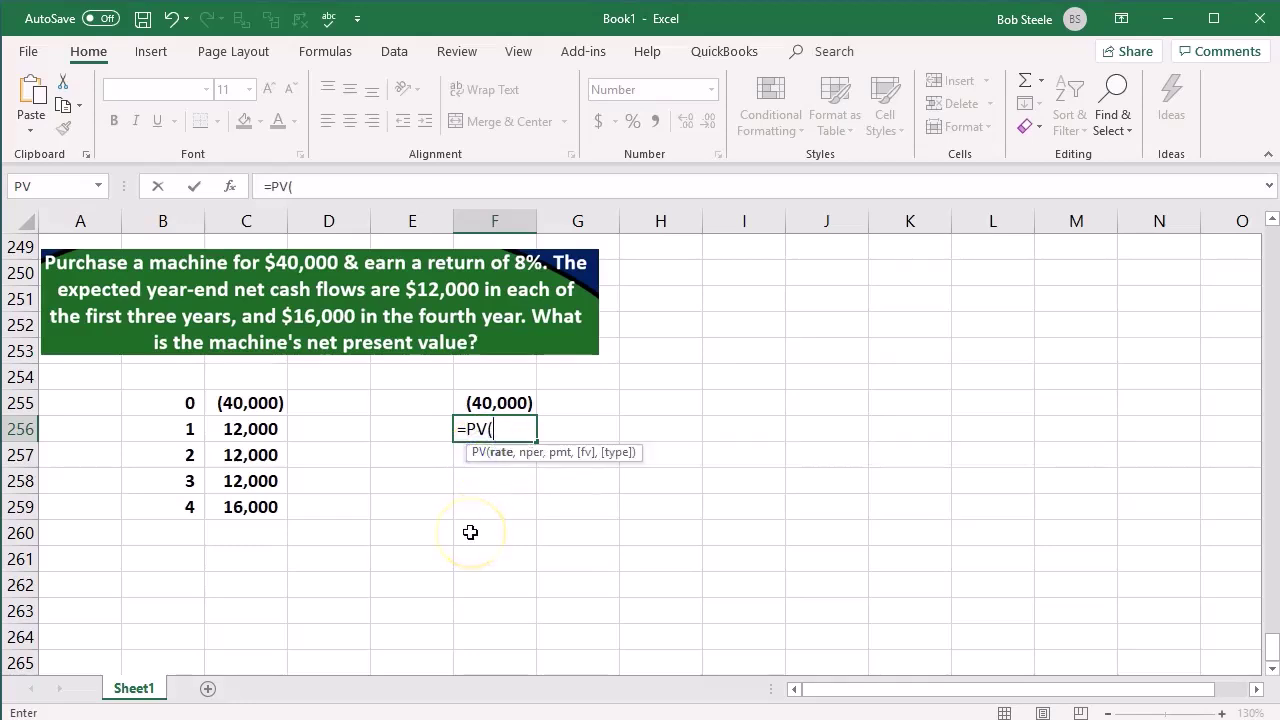
pyautogui.write('.08,')
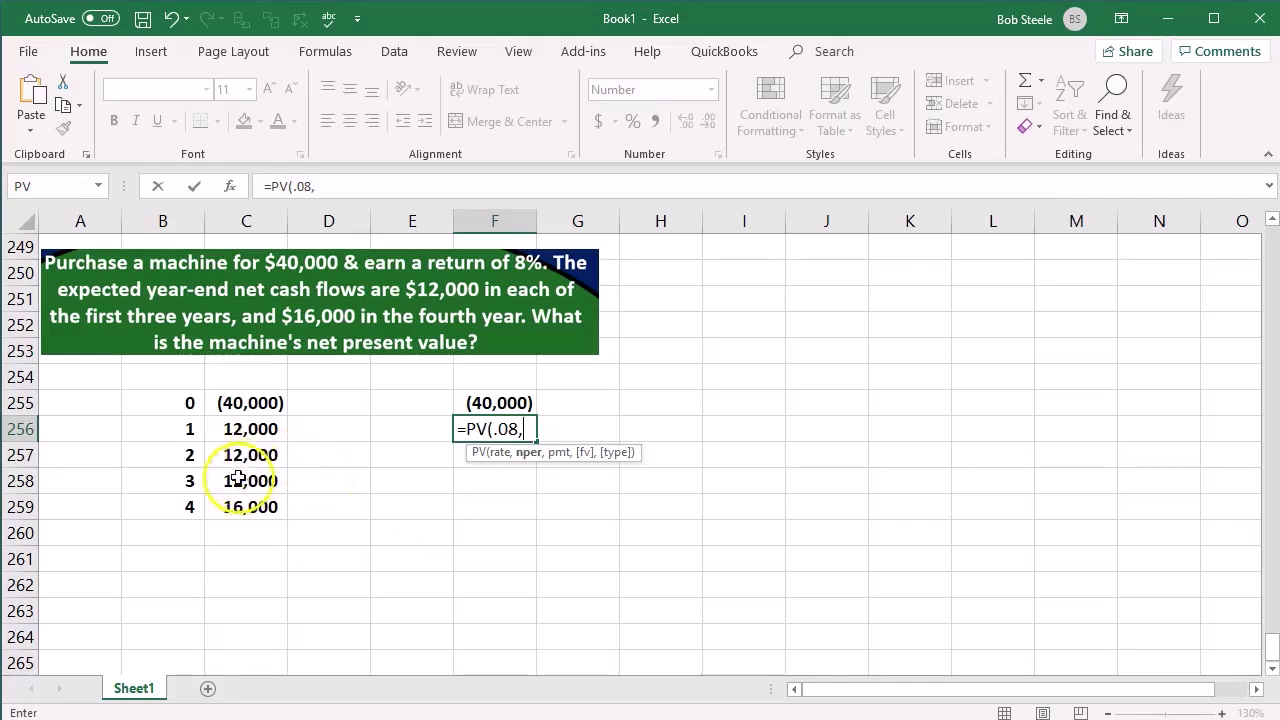
pyautogui.click(190, 506)
pyautogui.write(',')
pyautogui.click(231, 434)
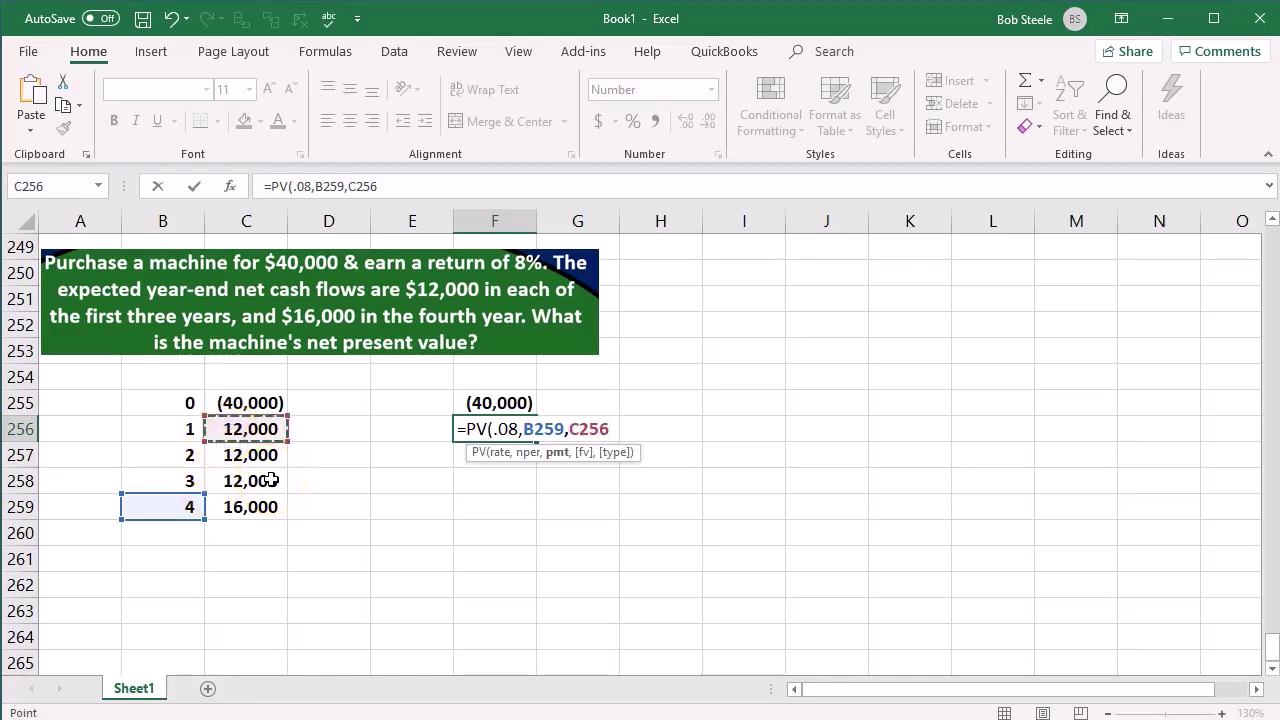
pyautogui.press('Return')
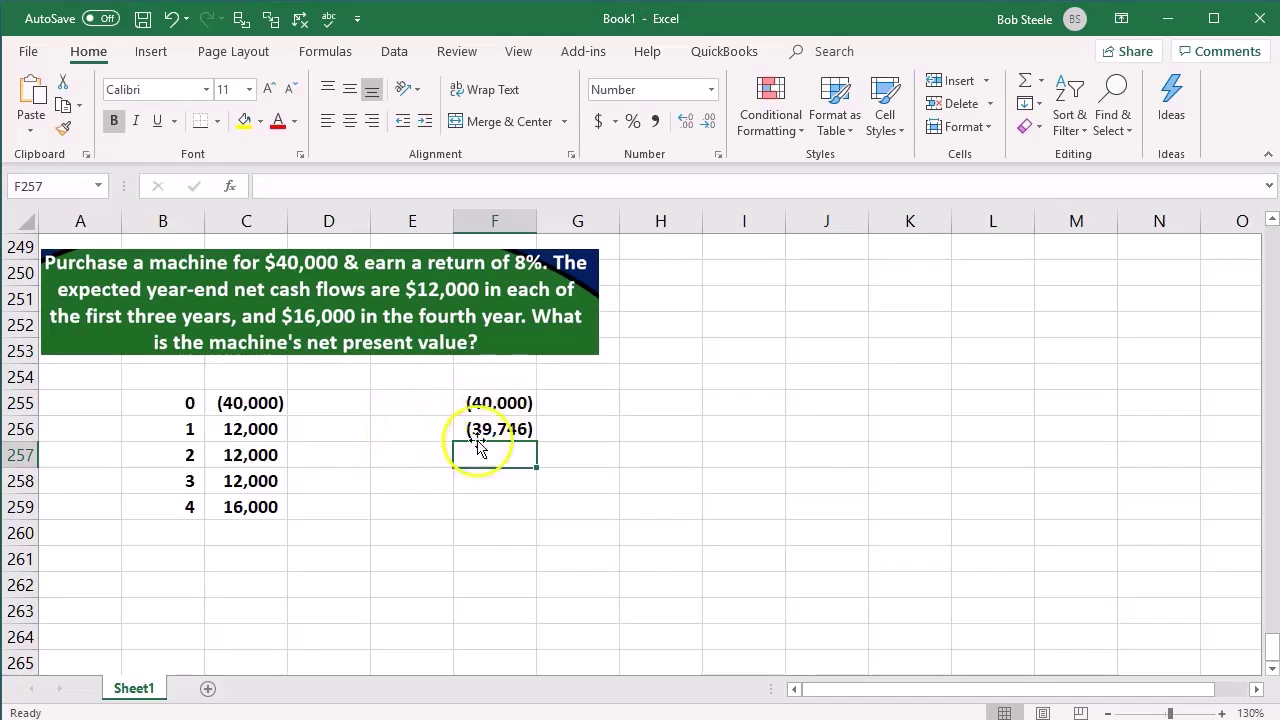
# - Put a minus sign before PV in the F256 formula to reverse its sign
pyautogui.doubleClick(476, 428)
pyautogui.click(466, 429)
pyautogui.write('-')
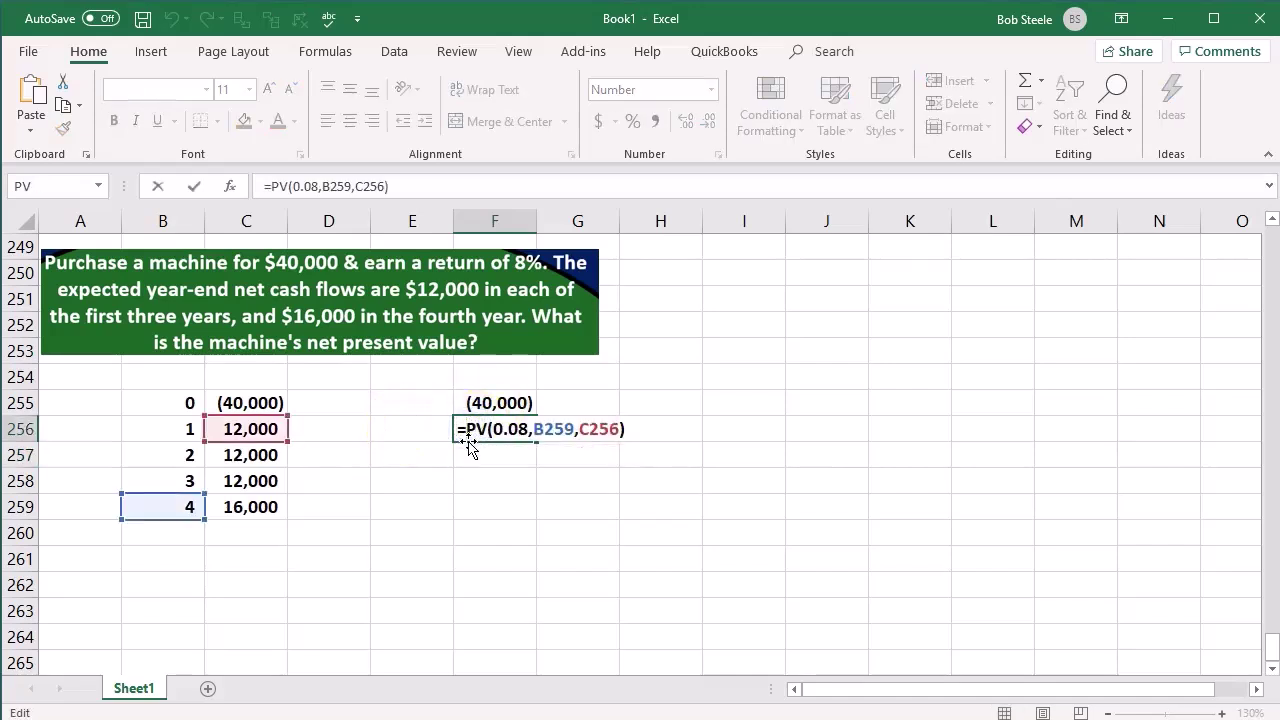
pyautogui.press('Return')
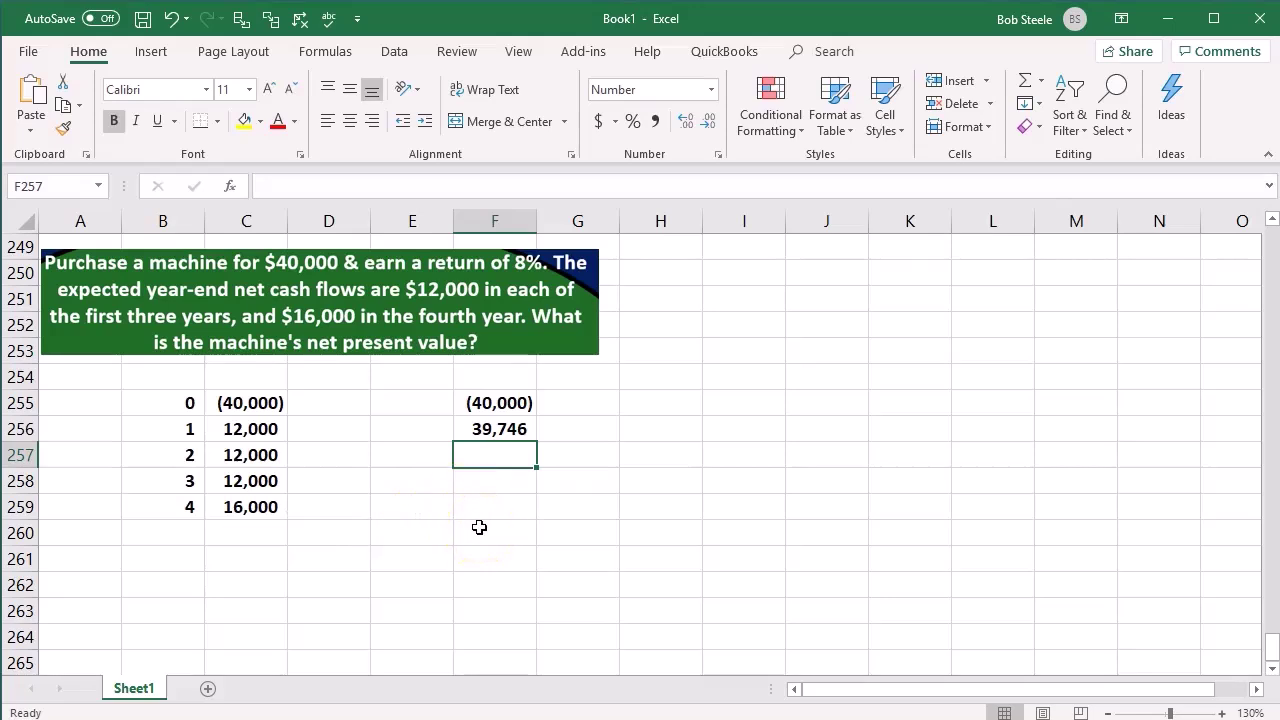
# - Calculate the present value of the extra year 4 cash flow in F257 with -PV(.08,B259,0,(C259-C258))
pyautogui.write('-pv')
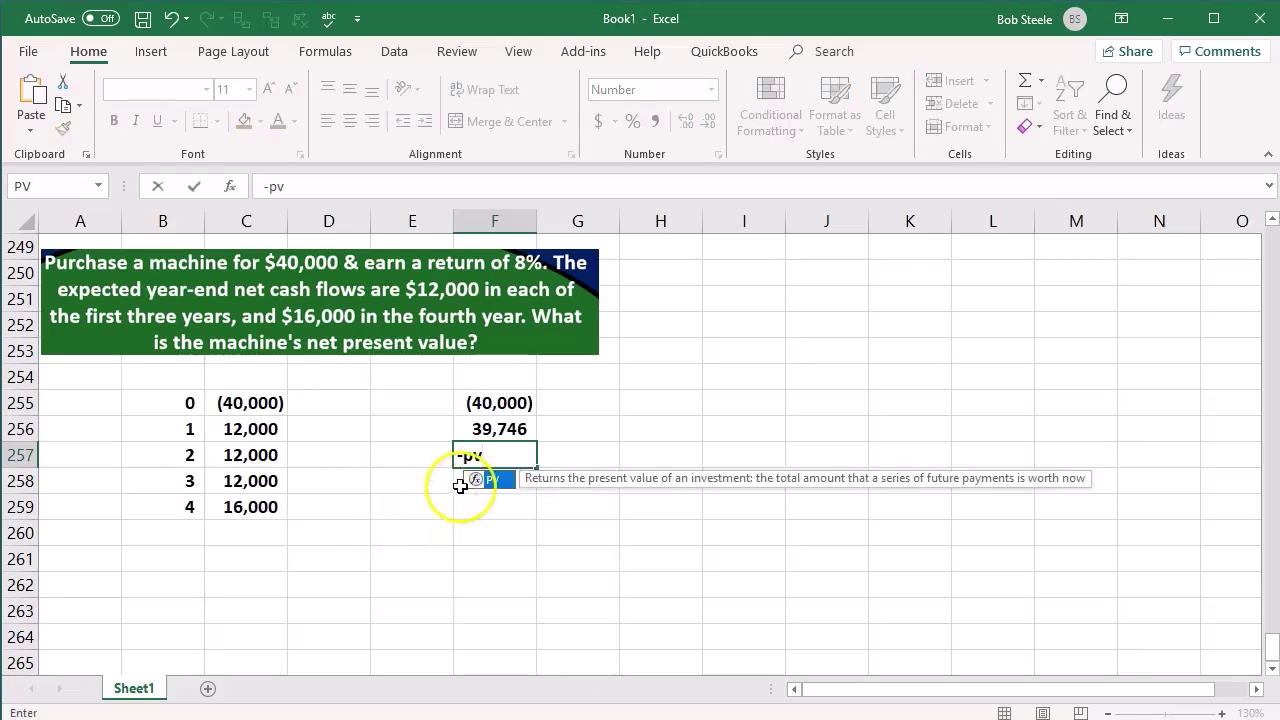
pyautogui.doubleClick(488, 479)
pyautogui.write('.18')
pyautogui.press('BackSpace')
pyautogui.press('BackSpace')
pyautogui.write('08,')
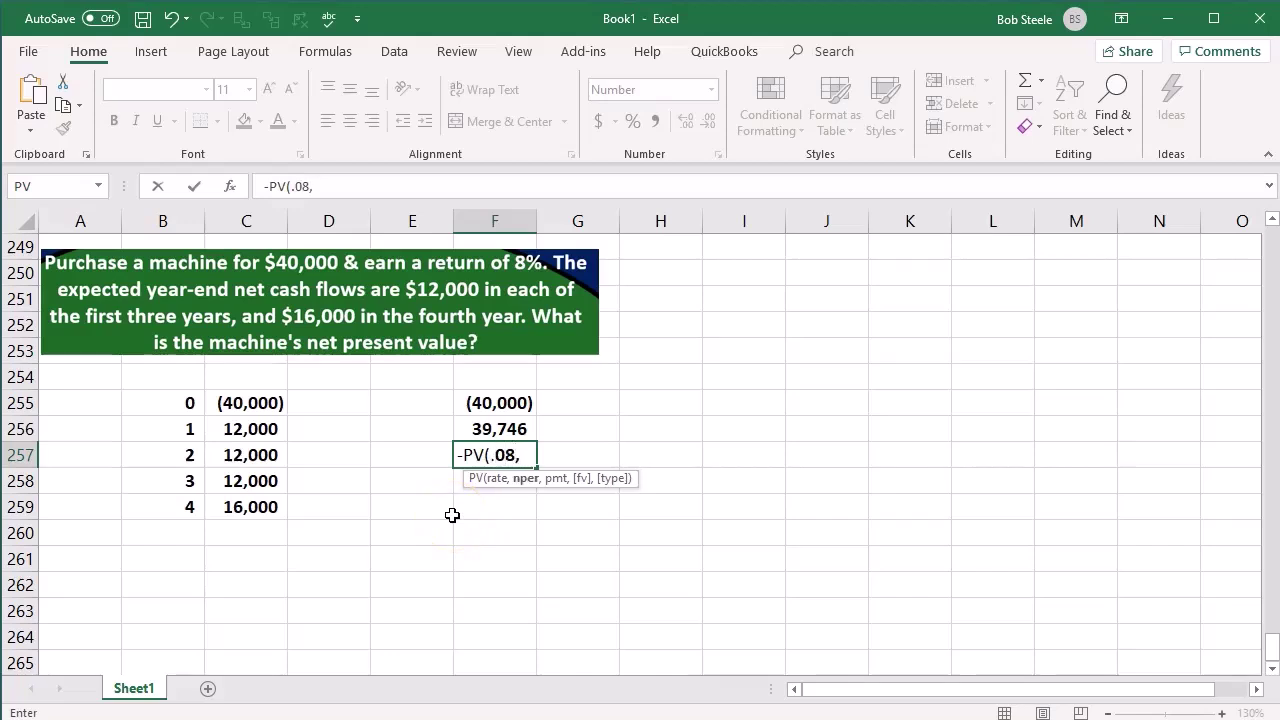
pyautogui.click(180, 507)
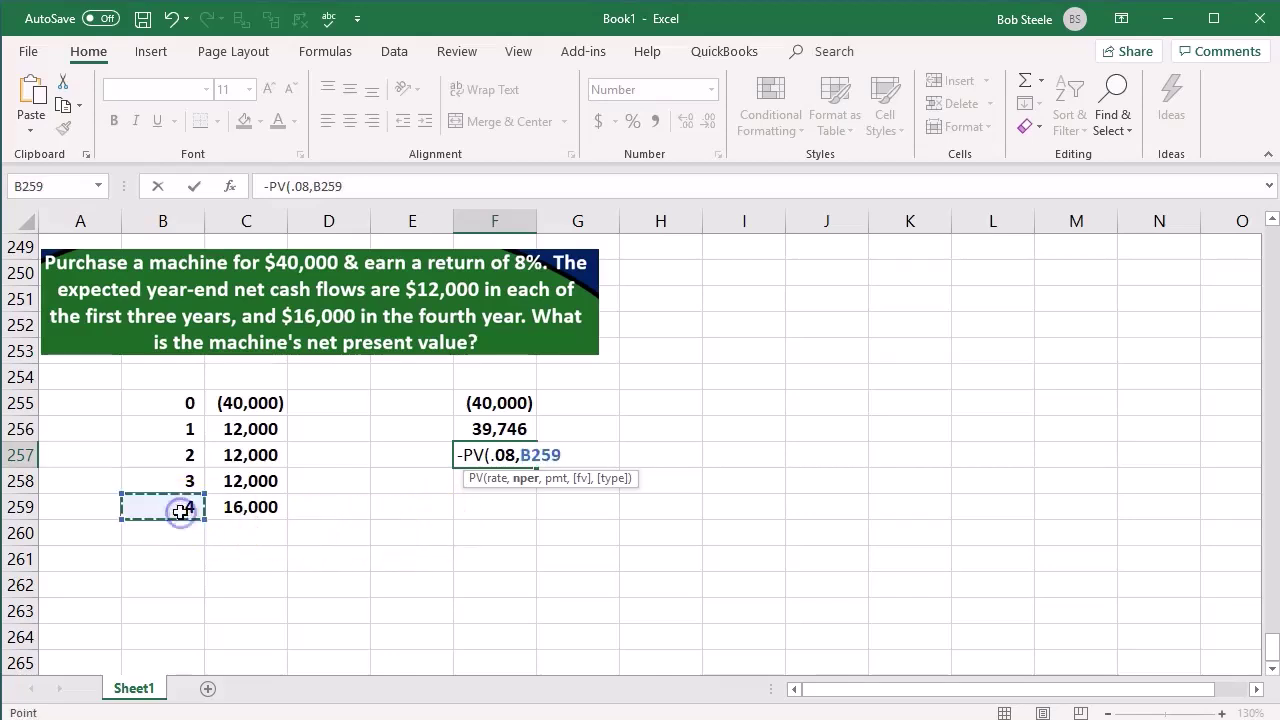
pyautogui.write(',')
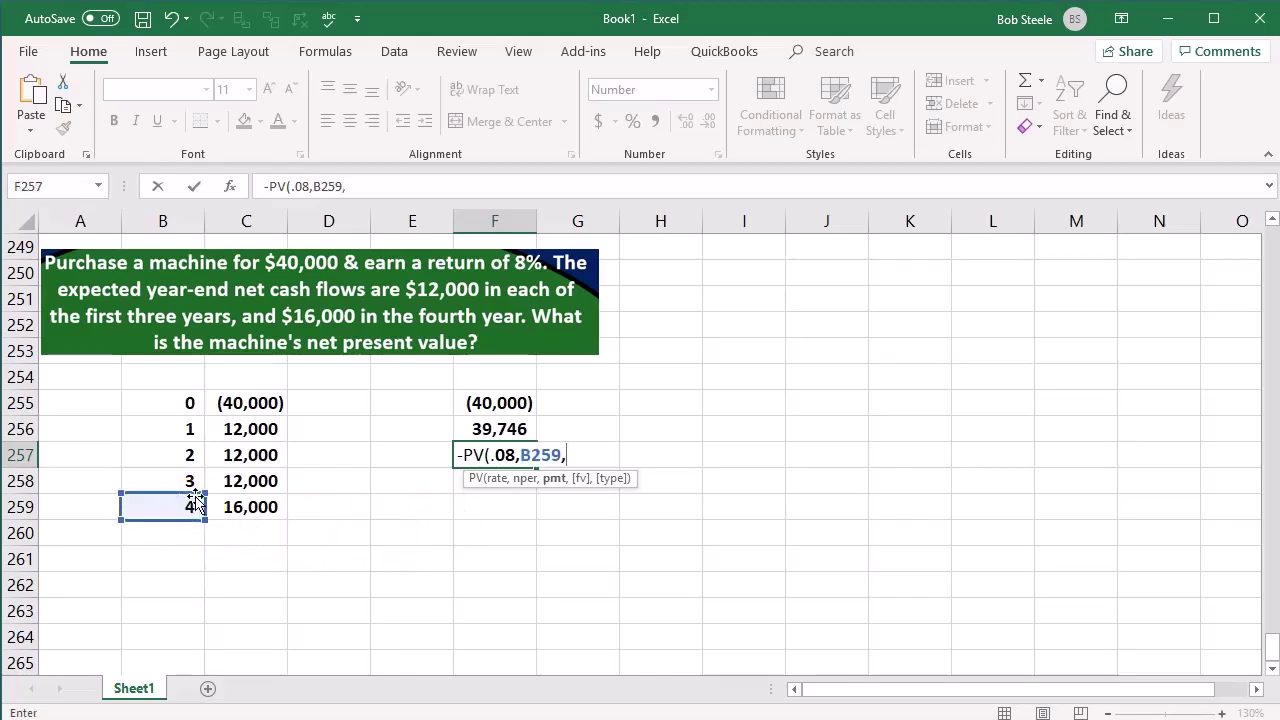
pyautogui.write('0')
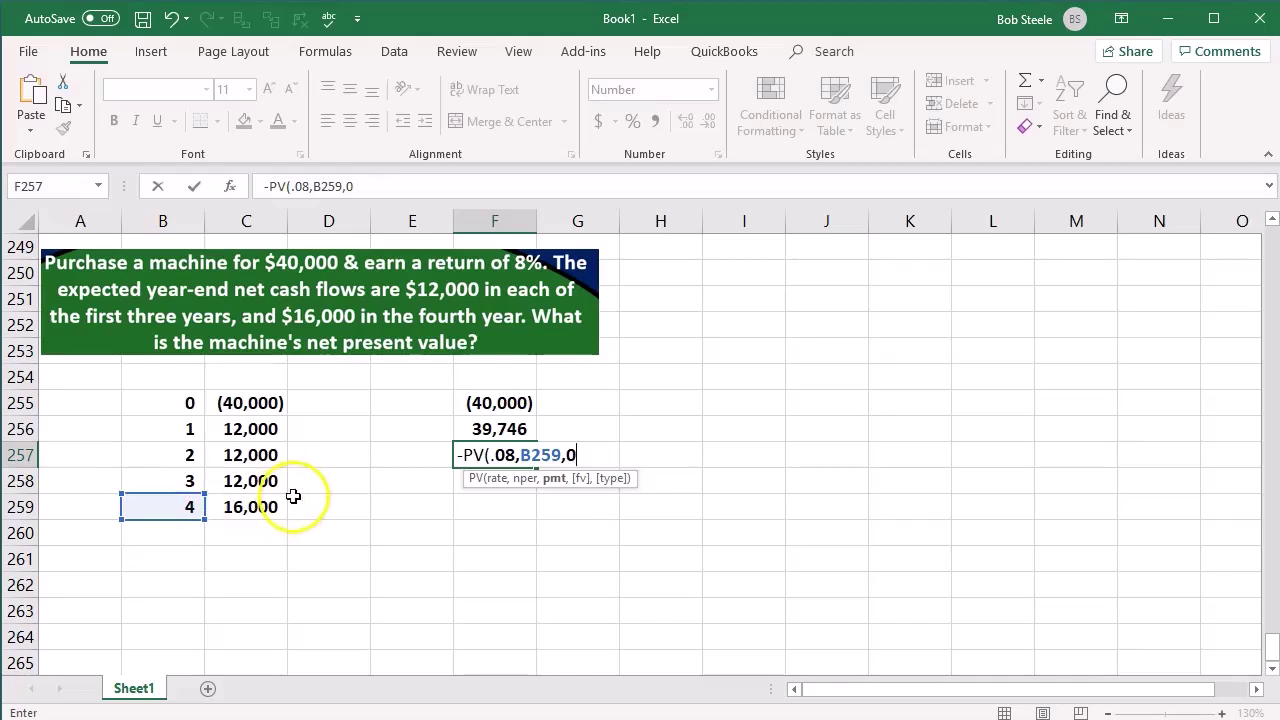
pyautogui.write(',')
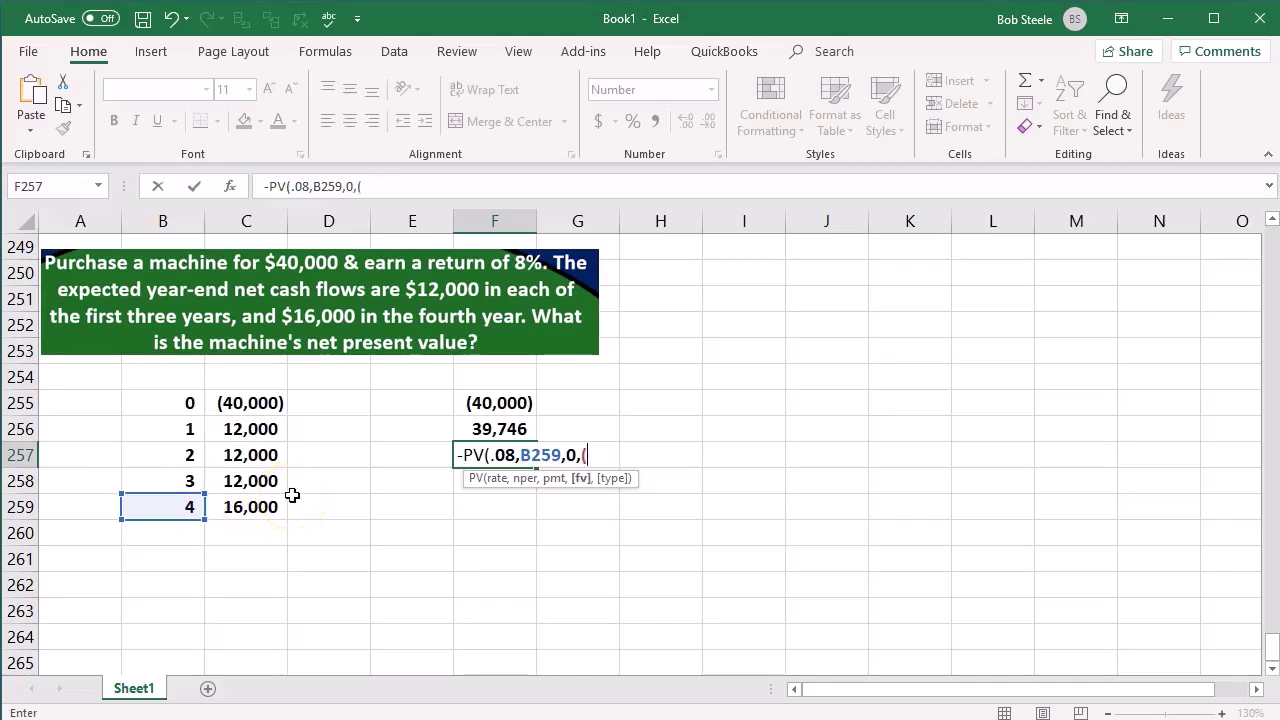
pyautogui.write('(')
pyautogui.click(277, 503)
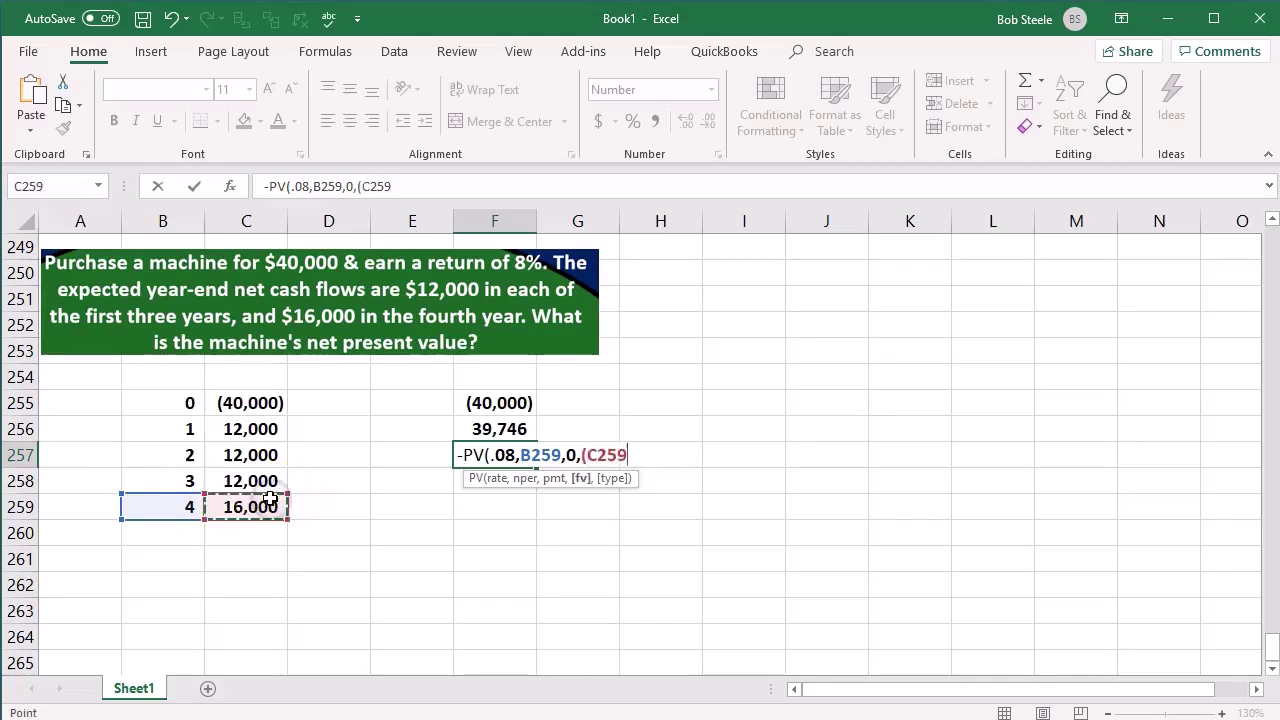
pyautogui.write('-')
pyautogui.click(268, 482)
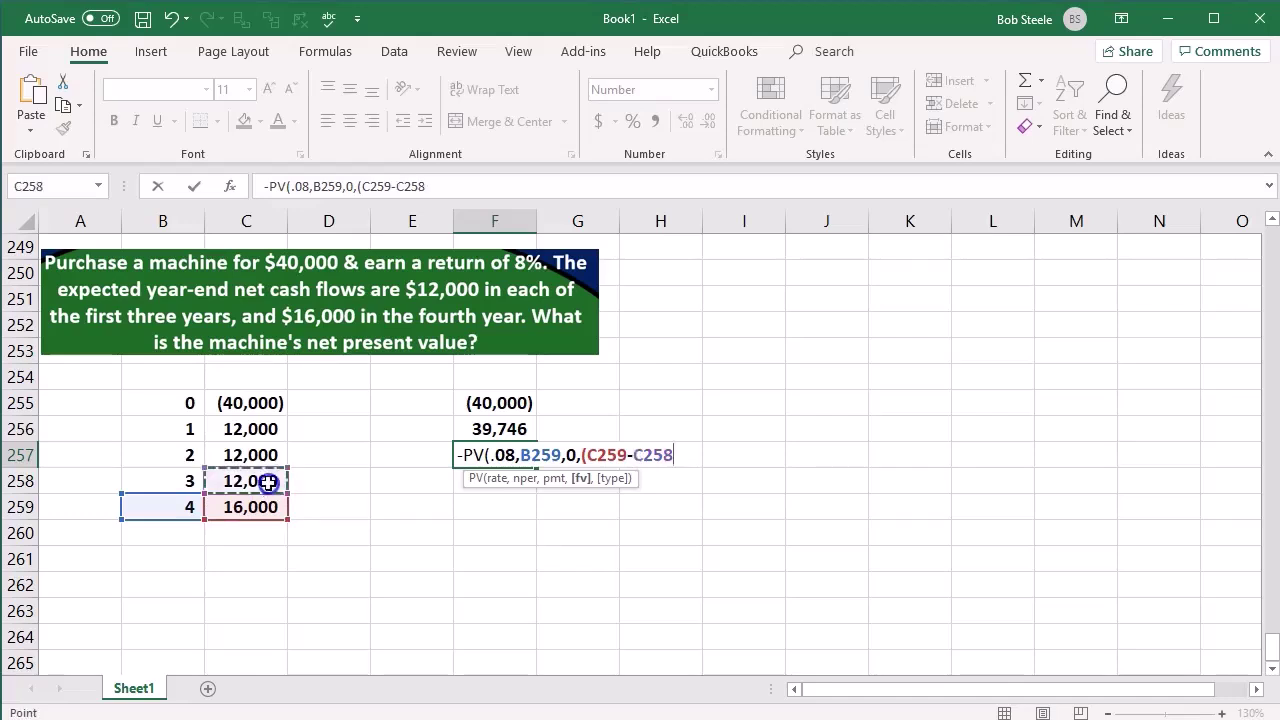
pyautogui.write(')')
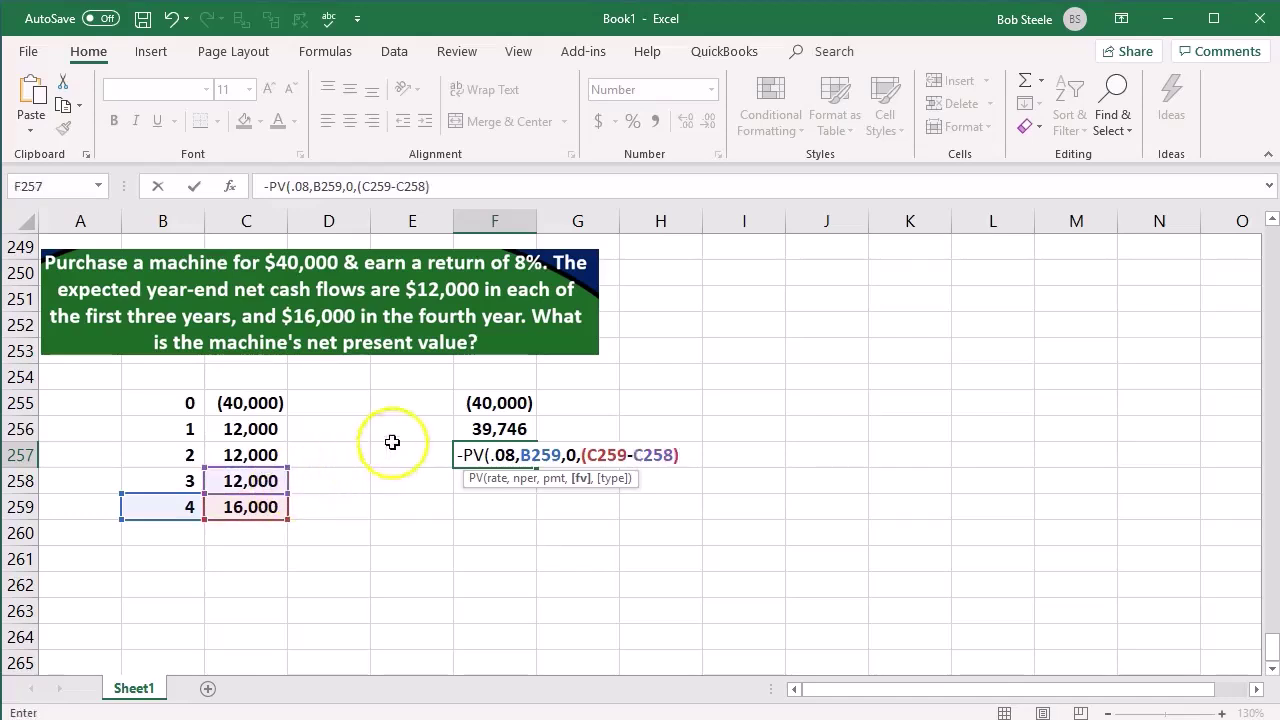
pyautogui.press('Return')
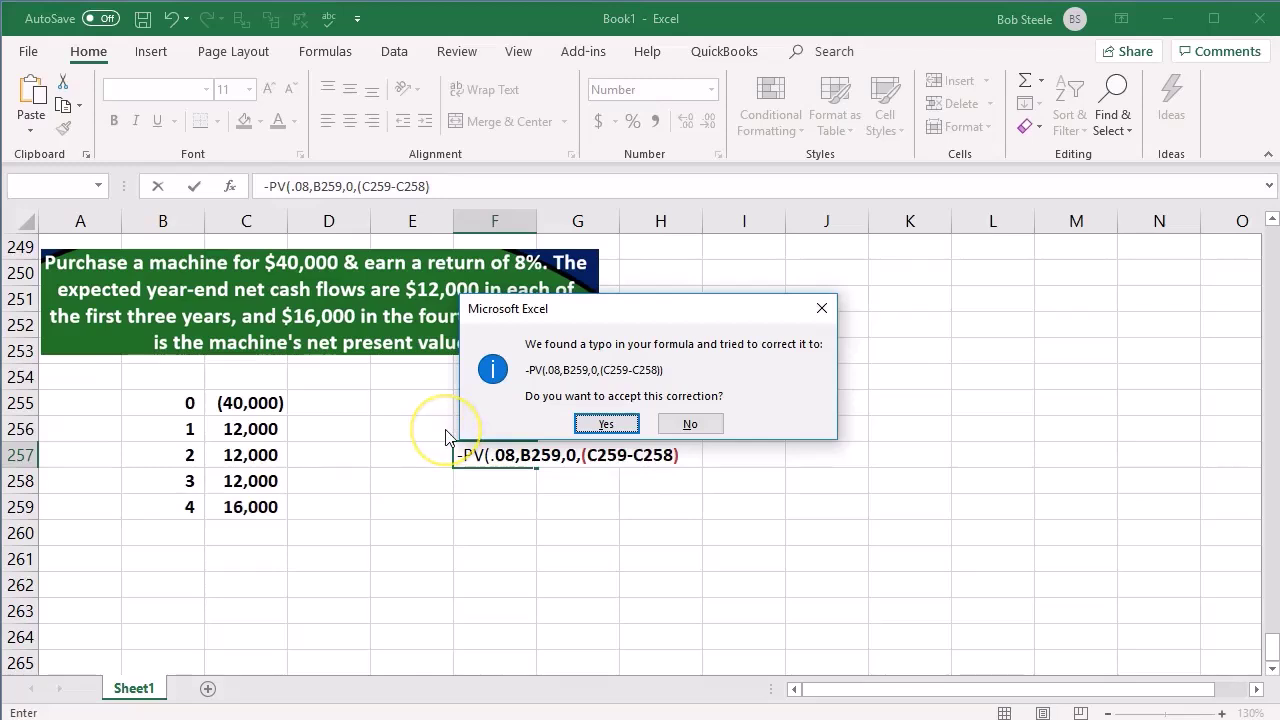
pyautogui.press('Return')
# - Compute the net present value in F259 by summing F255:F258
pyautogui.press('Down')
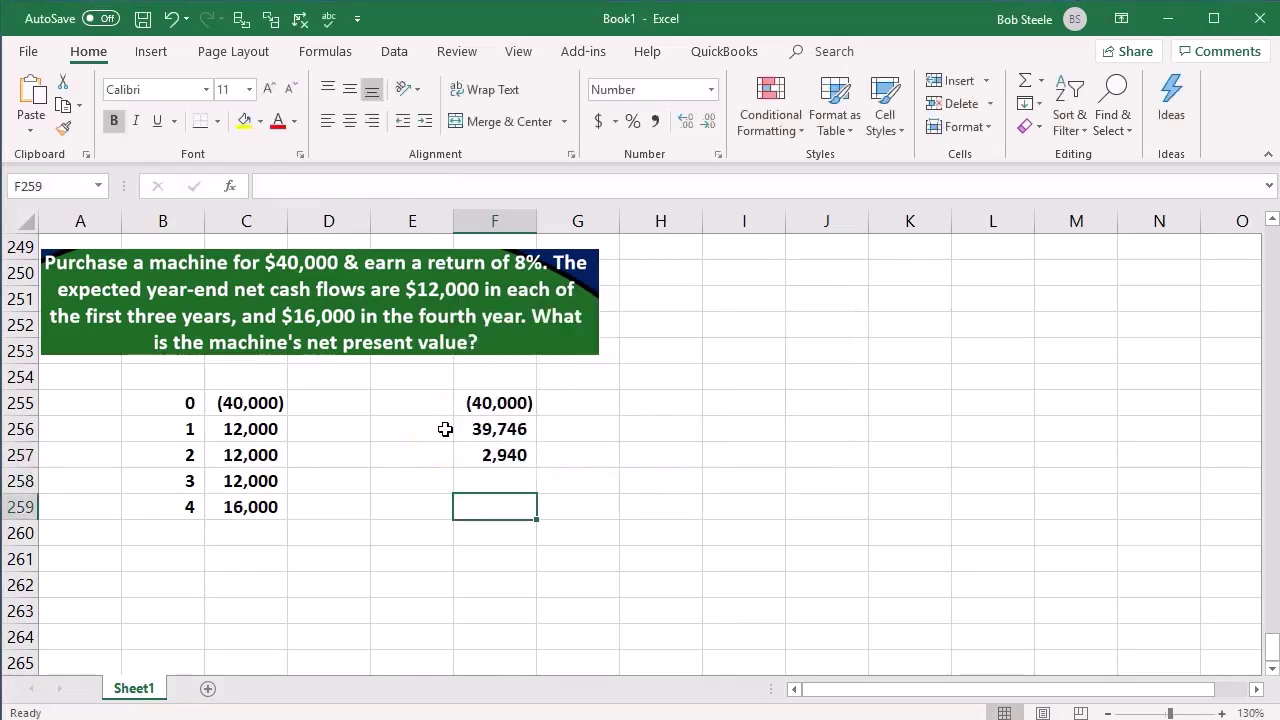
pyautogui.write('=sum')
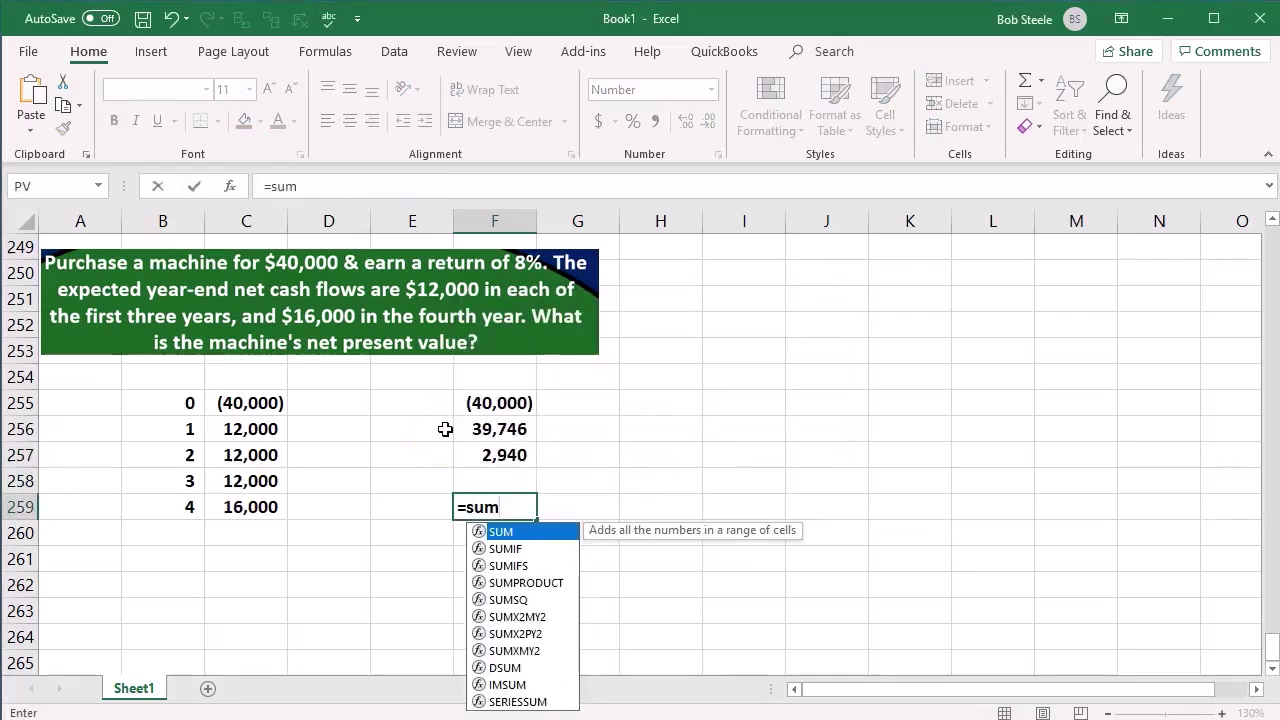
pyautogui.write('(')
pyautogui.press('Up')
pyautogui.hotkey('shift', 'Up')
pyautogui.hotkey('shift', 'Up')
pyautogui.hotkey('shift', 'Up')
pyautogui.press('Return')
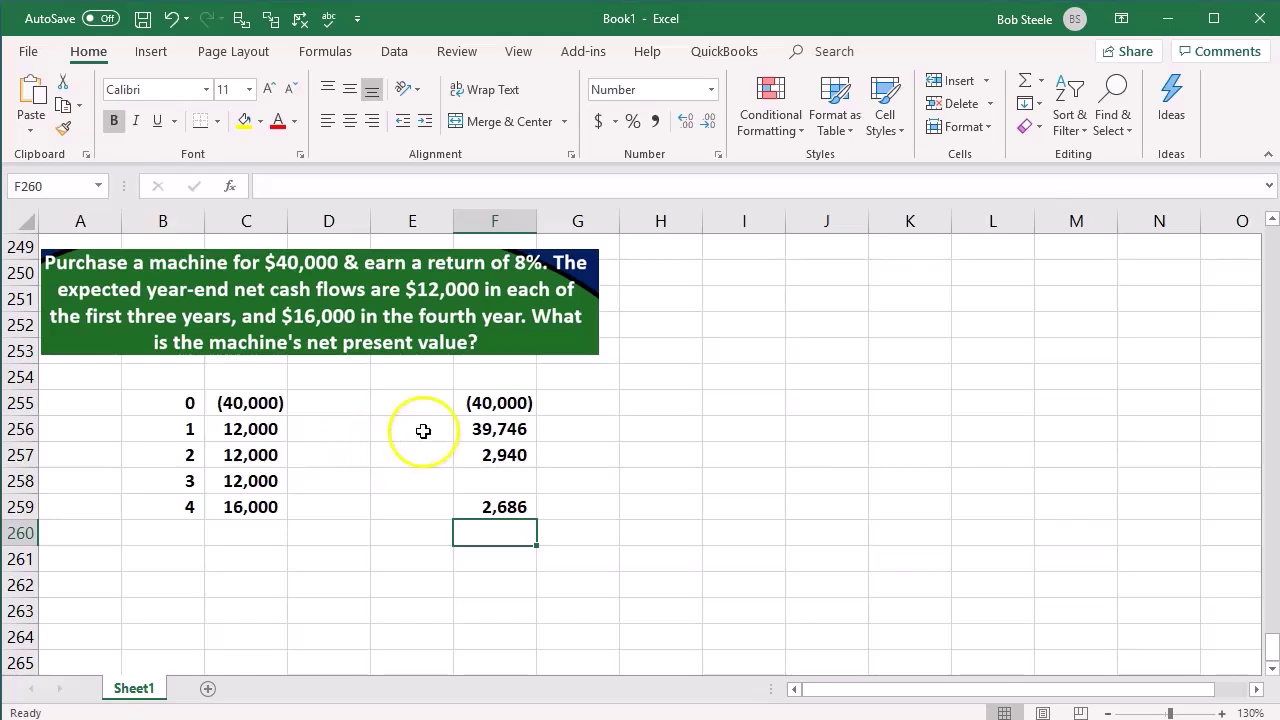
# - Reference the initial outlay from C255 in D255 to start a year-by-year present value column
pyautogui.click(331, 403)
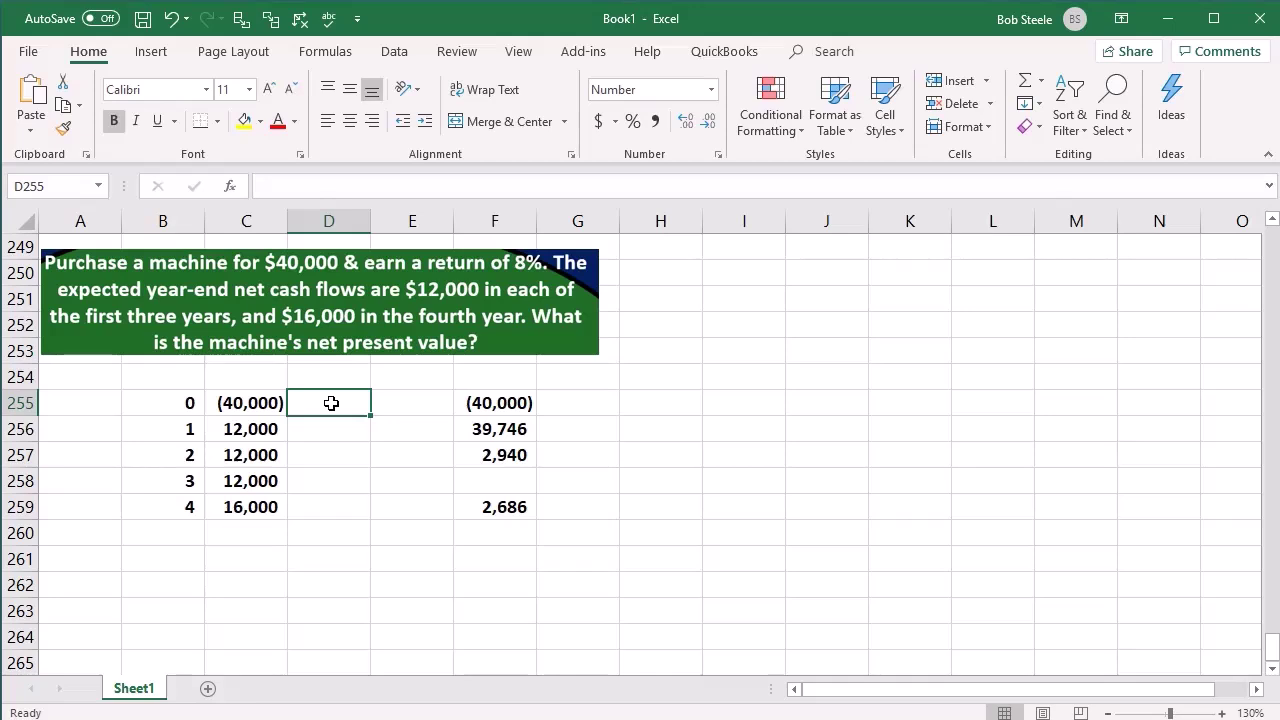
pyautogui.write('=')
pyautogui.press('Left')
pyautogui.press('Return')
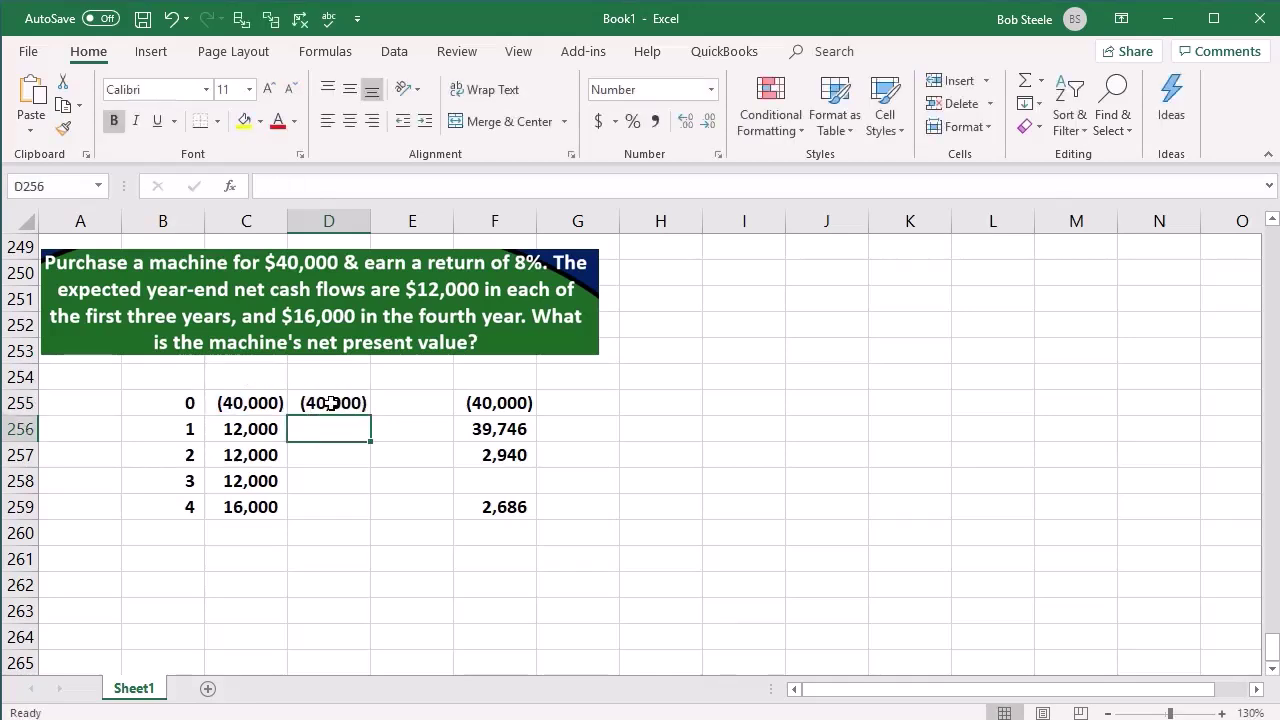
# - Calculate the present value of the year 1 cash flow in D256 with -PV(.08,B256,0,C256)
pyautogui.write('-pv')
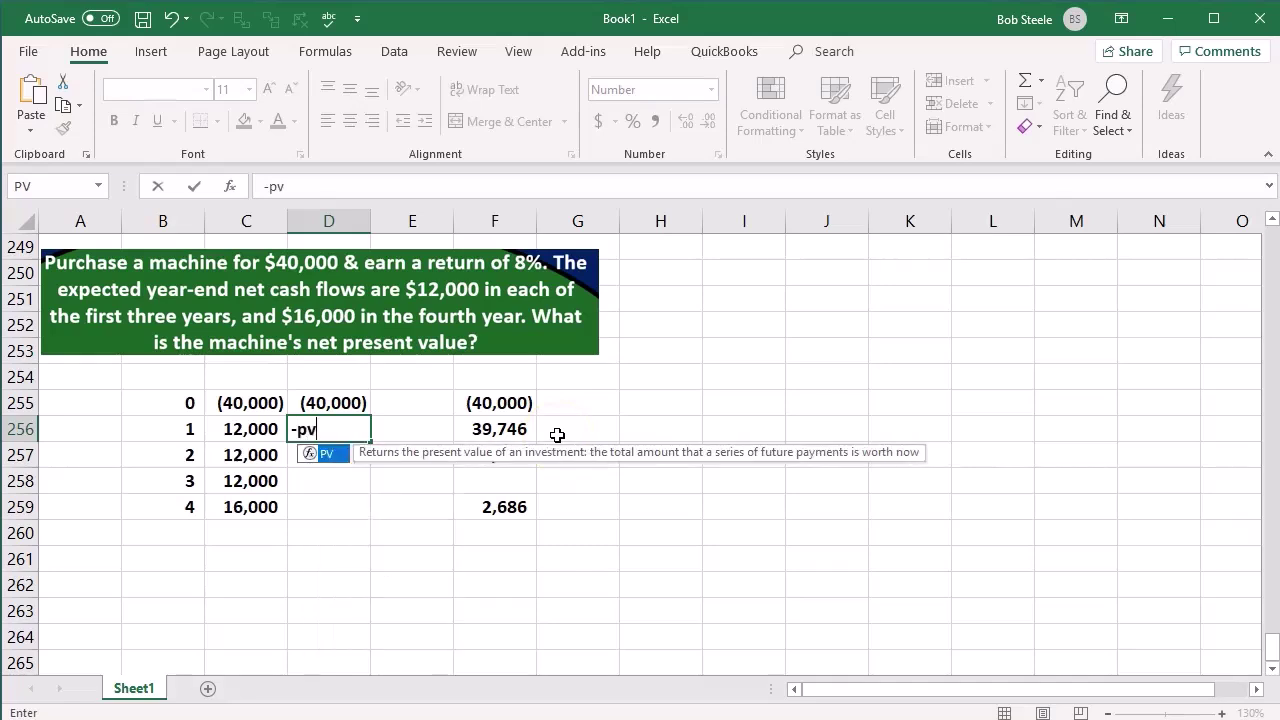
pyautogui.doubleClick(328, 453)
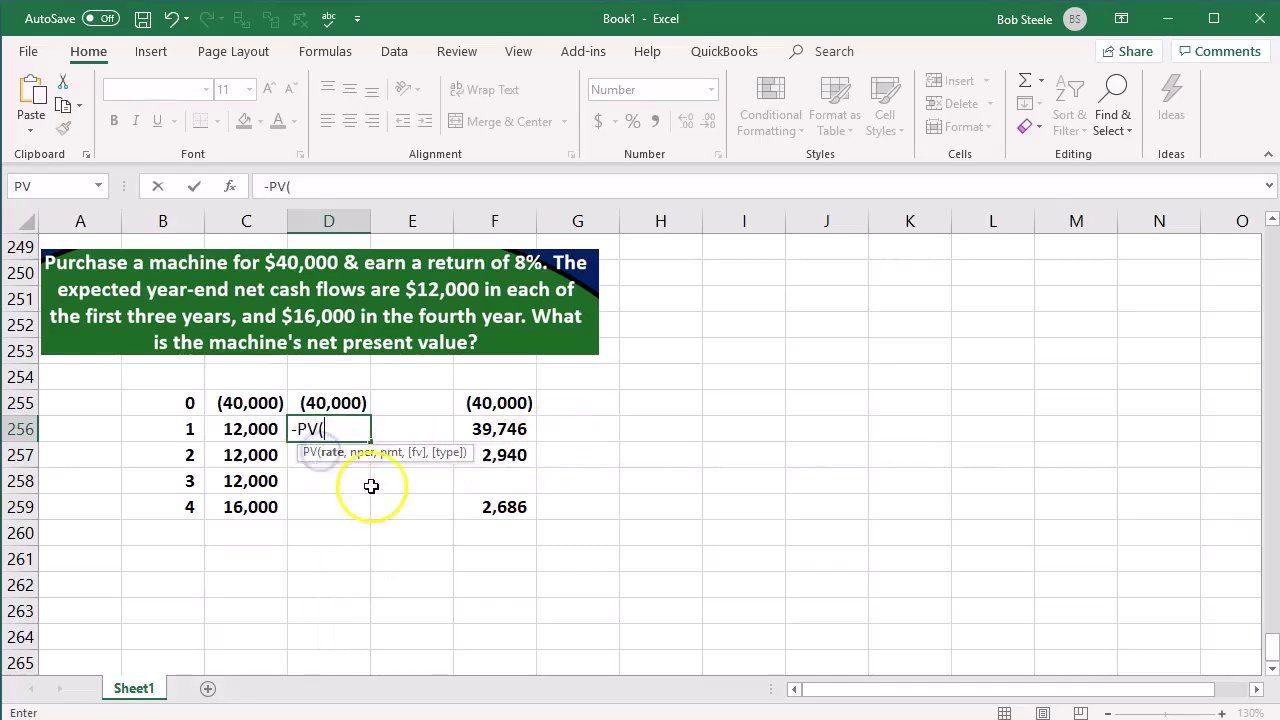
pyautogui.write('.08,')
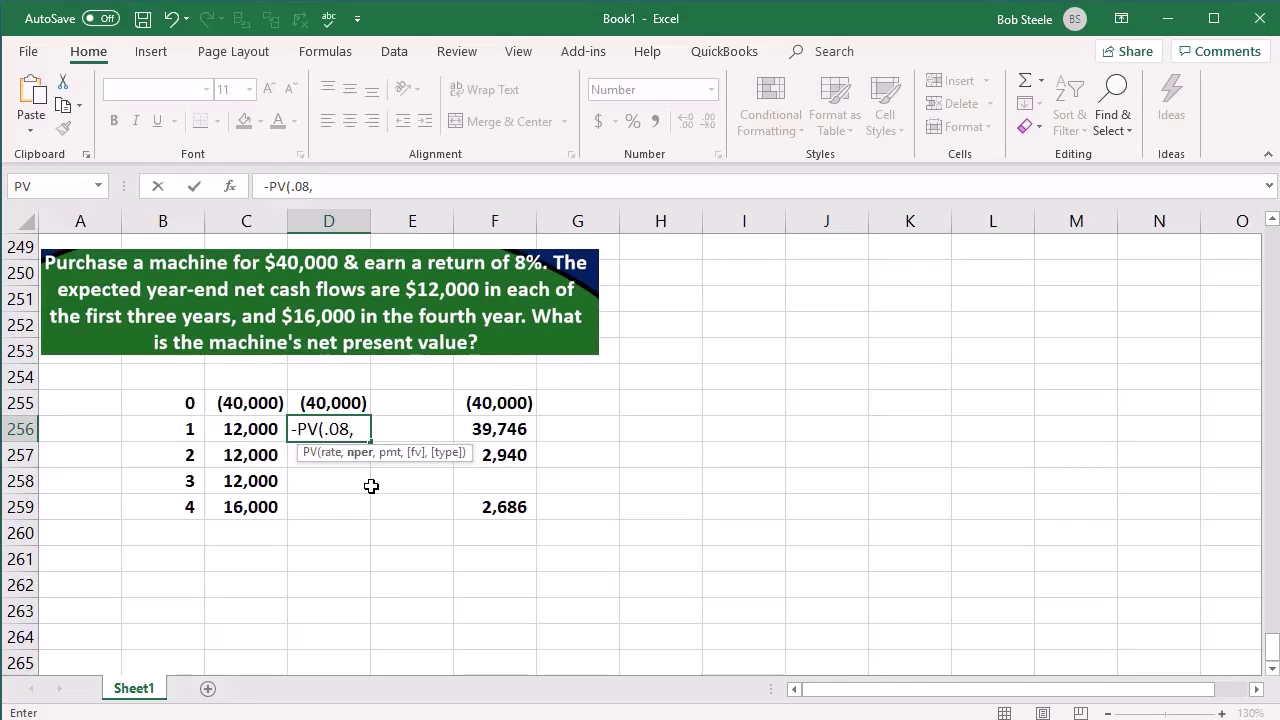
pyautogui.click(157, 428)
pyautogui.write(',')
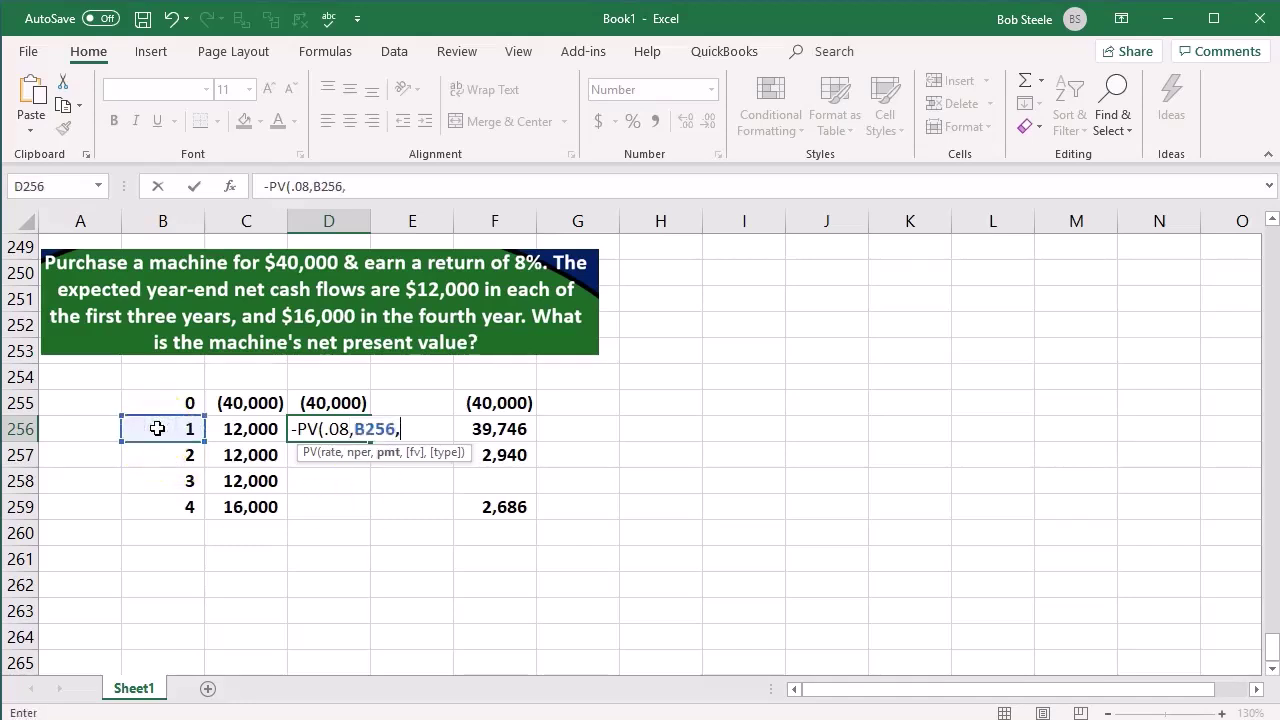
pyautogui.write('0,')
pyautogui.click(237, 428)
pyautogui.write(')')
pyautogui.press('Return')
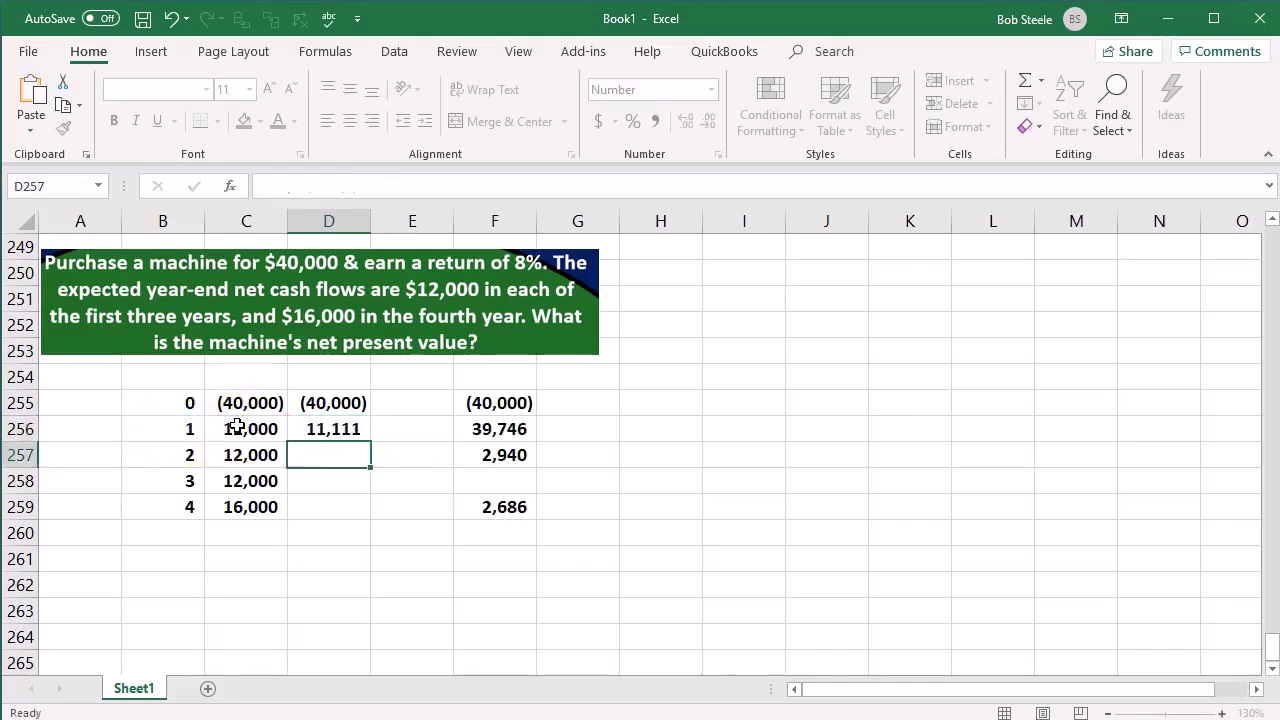
# - Calculate the present value of the year 2 cash flow in D257 with -PV(.08,B257,0,C257)
pyautogui.write('-pv')
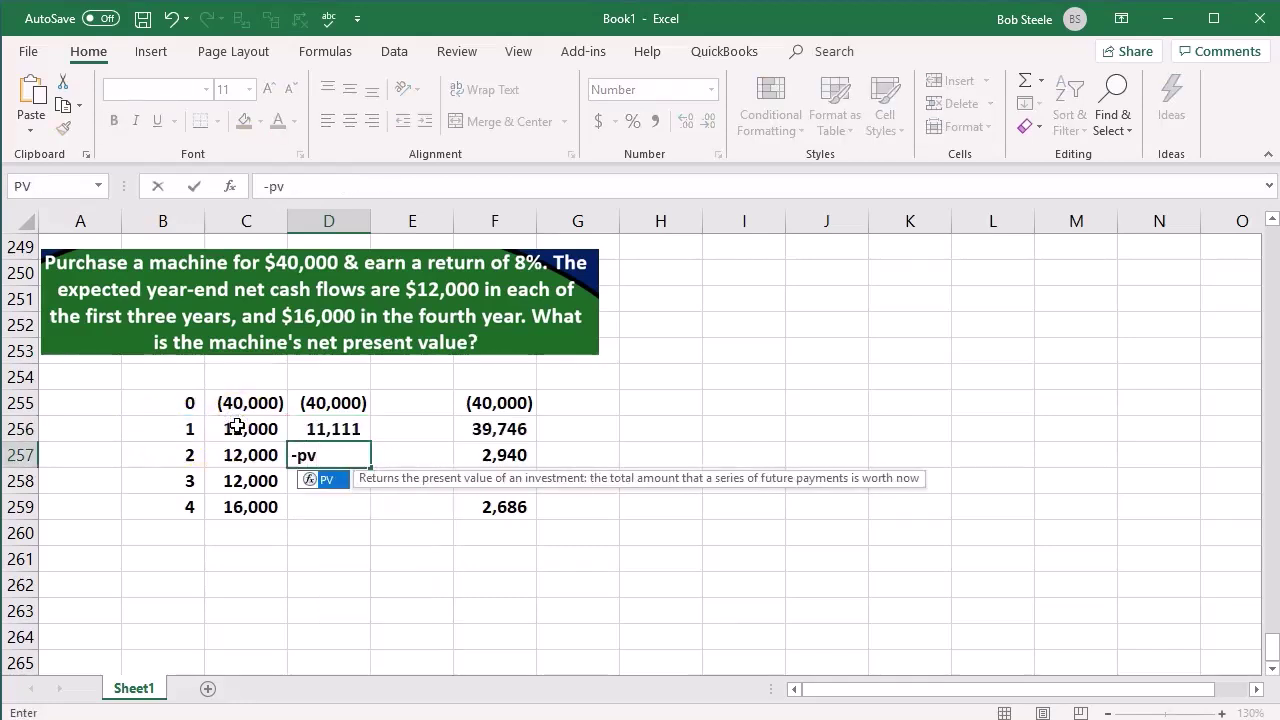
pyautogui.doubleClick(312, 478)
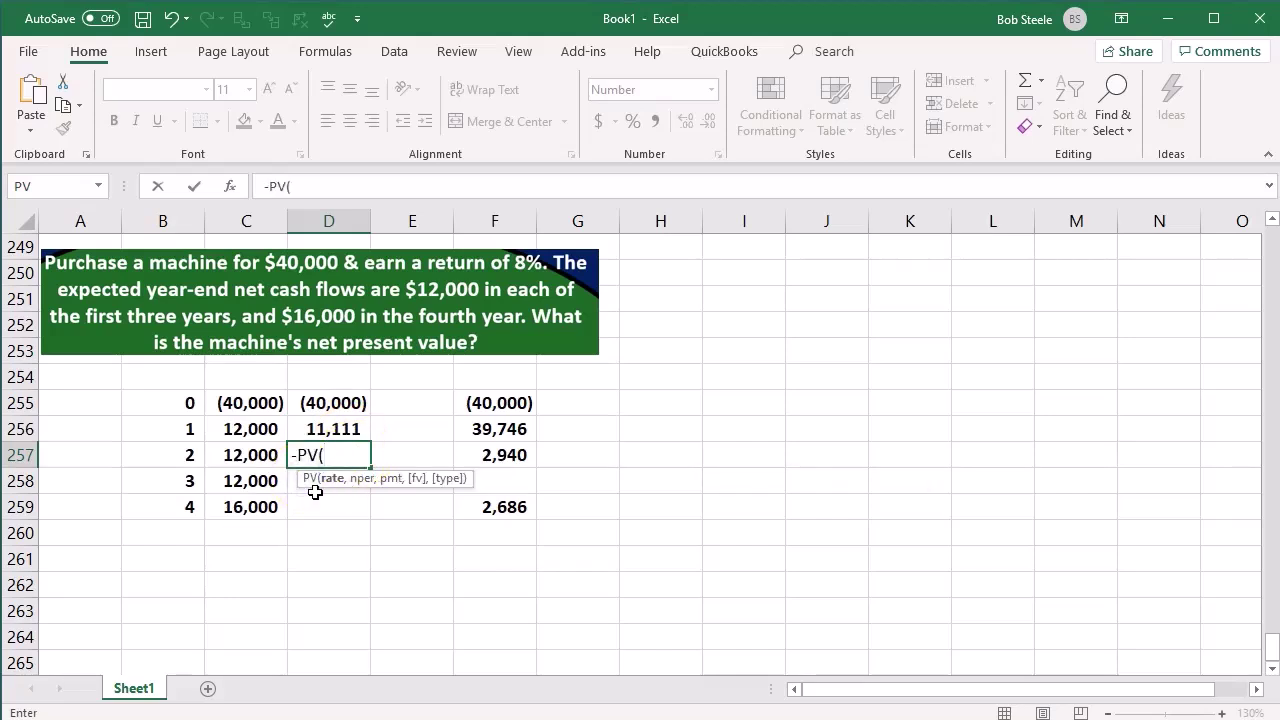
pyautogui.write('.08,')
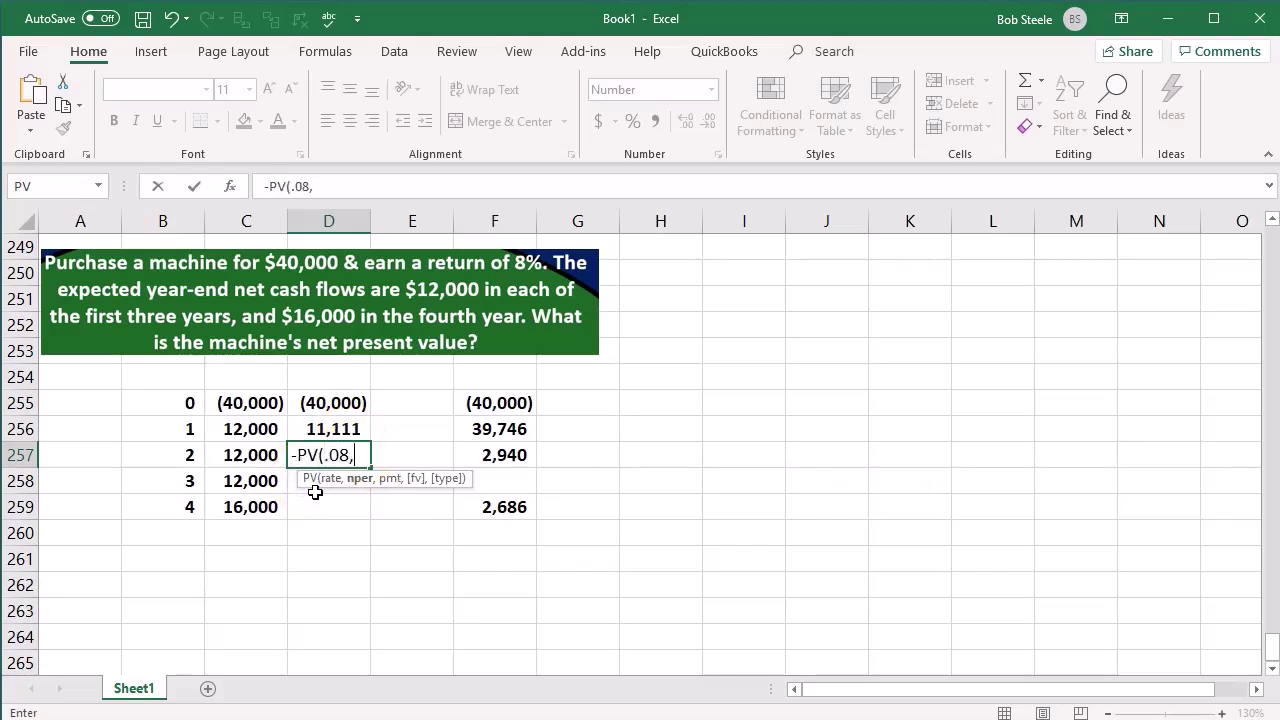
pyautogui.click(191, 452)
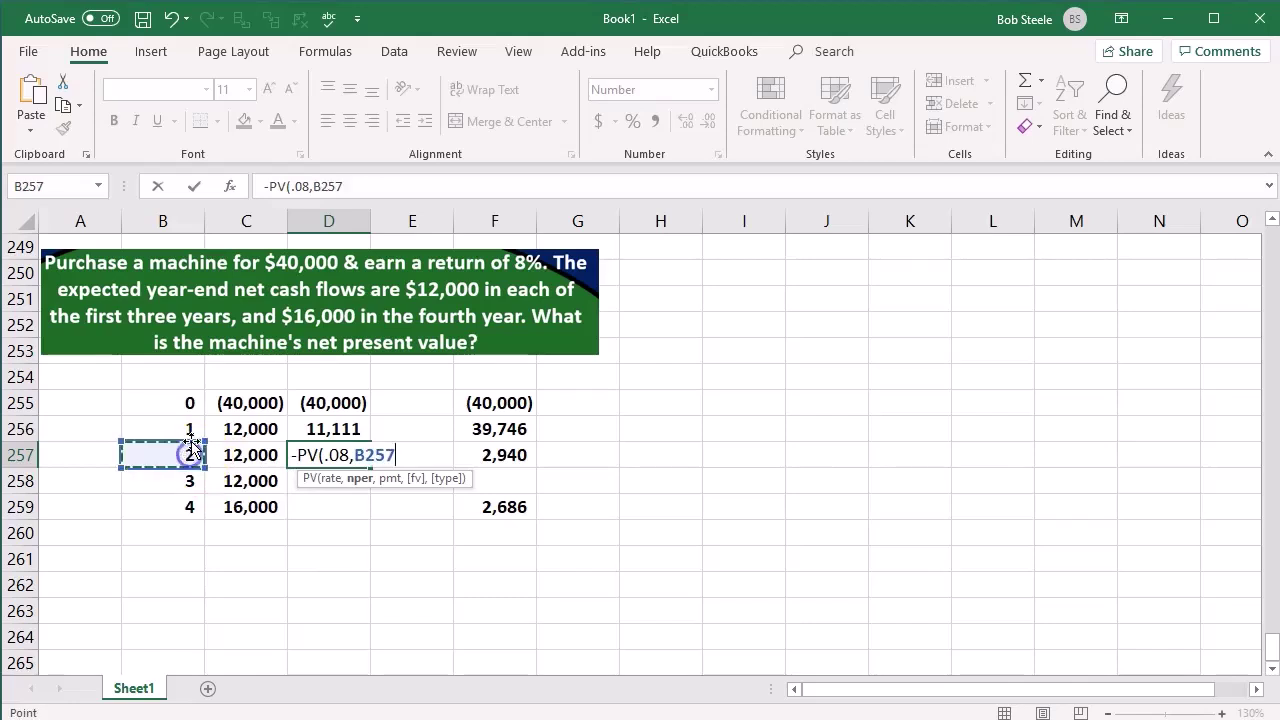
pyautogui.write(',0,')
pyautogui.click(244, 455)
pyautogui.press('Return')
# - Calculate the year 3 present value in D258 with -PV(.08,B258,0,C258) and fill the formula down to D259 for year 4
pyautogui.write('-pv')
pyautogui.doubleClick(313, 510)
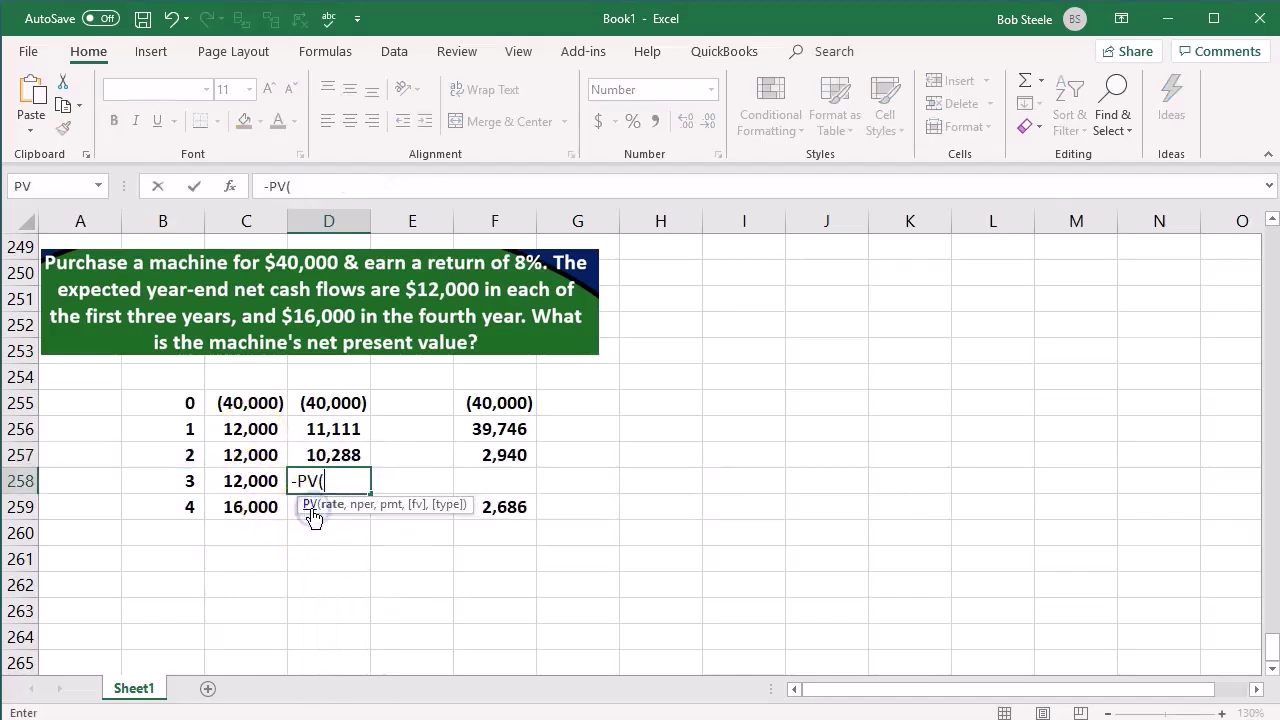
pyautogui.write('.08')
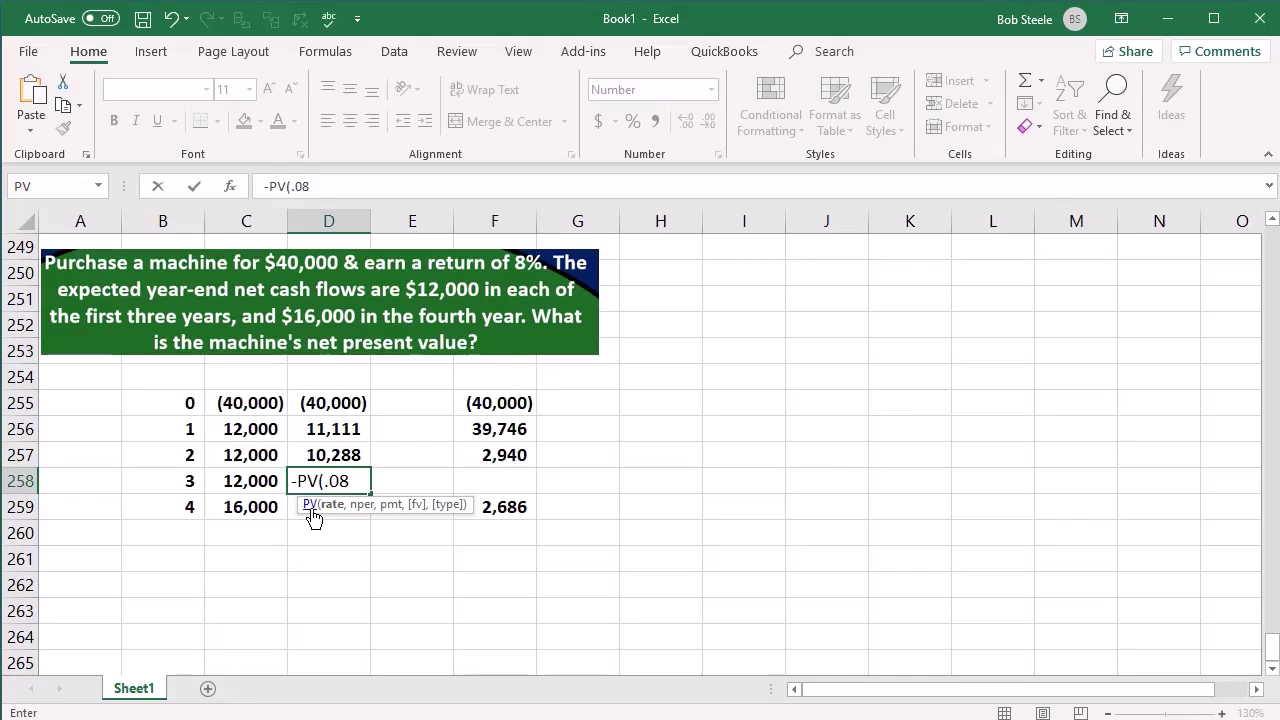
pyautogui.write(',')
pyautogui.click(193, 482)
pyautogui.write(',')
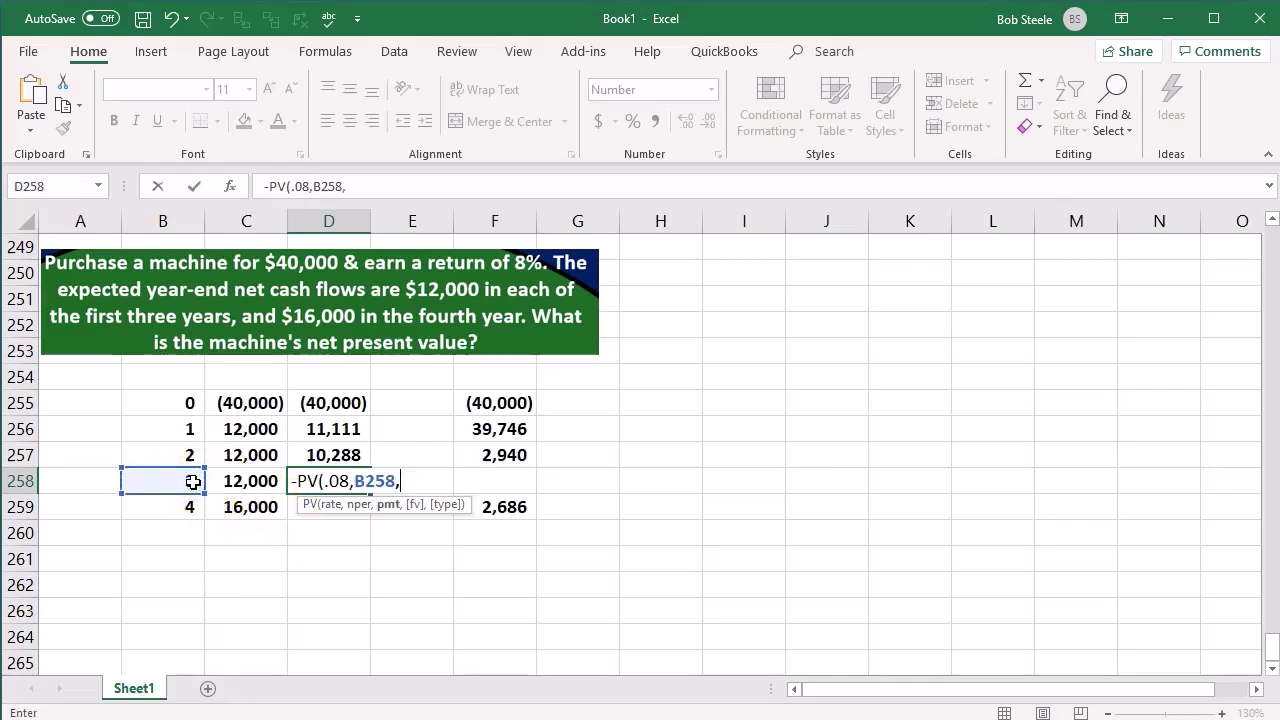
pyautogui.write('0,')
pyautogui.click(248, 481)
pyautogui.press('Return')
pyautogui.click(337, 481)
pyautogui.moveTo(370, 494); pyautogui.dragTo(368, 514)
# - Compute the net present value in D260 by summing D255:D259, and compare it with the net present value in F259
pyautogui.click(326, 533)
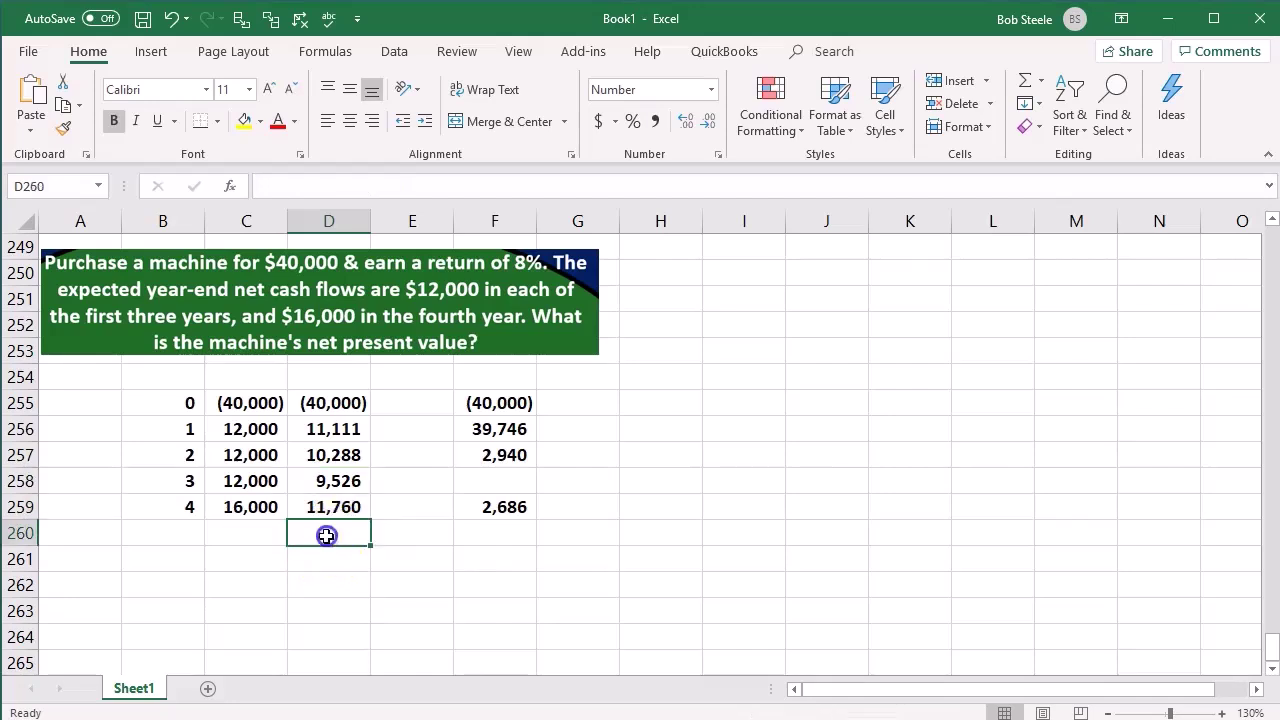
pyautogui.write('=sum(')
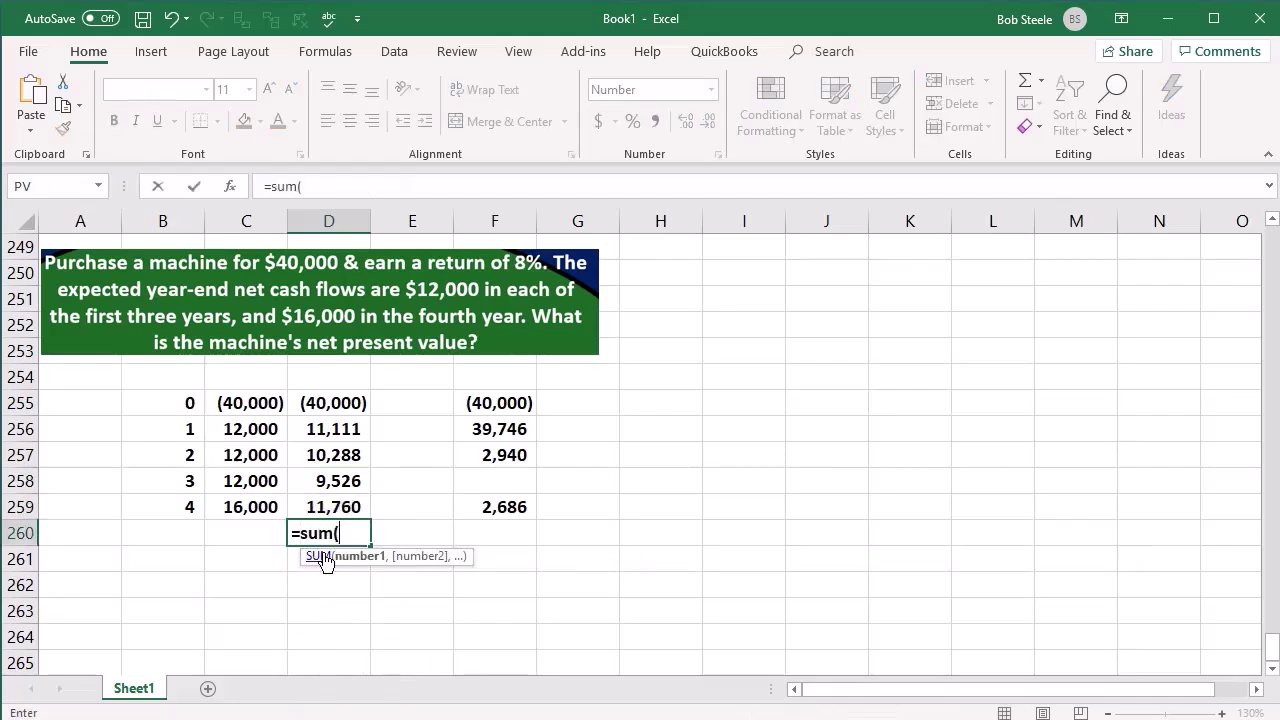
pyautogui.press('Up')
pyautogui.hotkey('shift', 'Up')
pyautogui.hotkey('shift', 'Up')
pyautogui.hotkey('shift', 'Up')
pyautogui.hotkey('shift', 'Up')
pyautogui.press('Return')
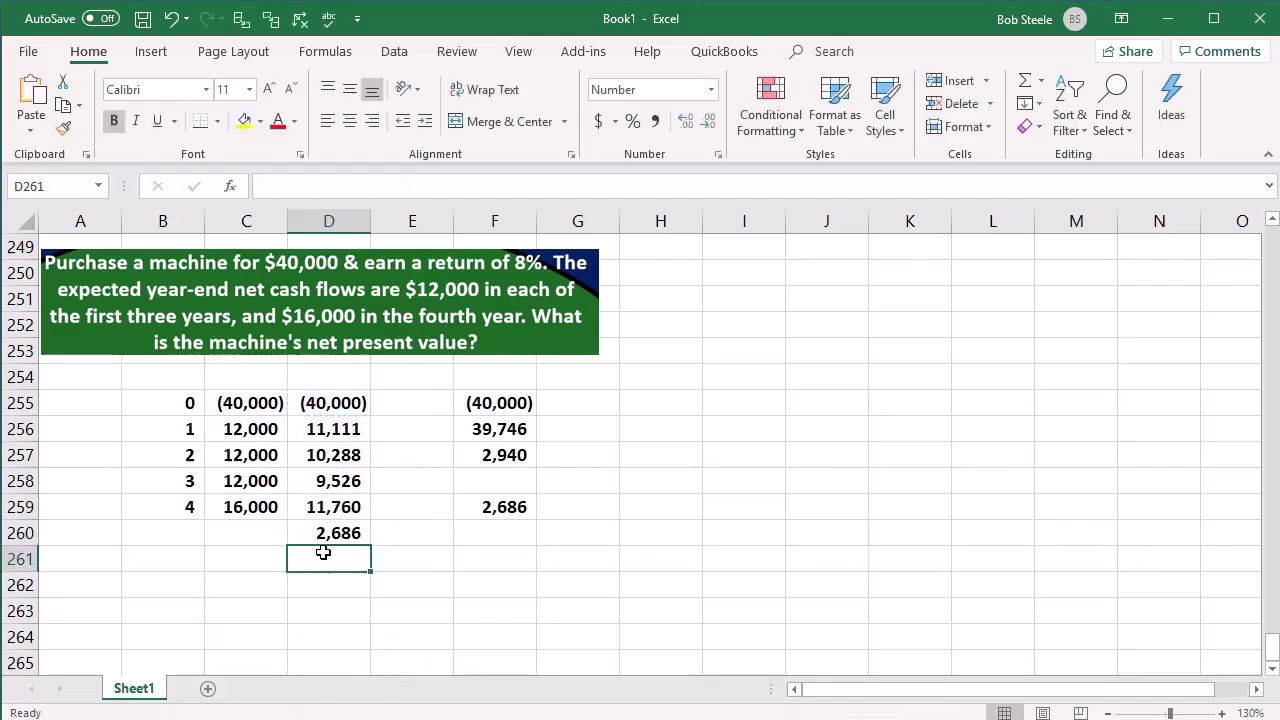
pyautogui.click(329, 534)
pyautogui.click(476, 508)
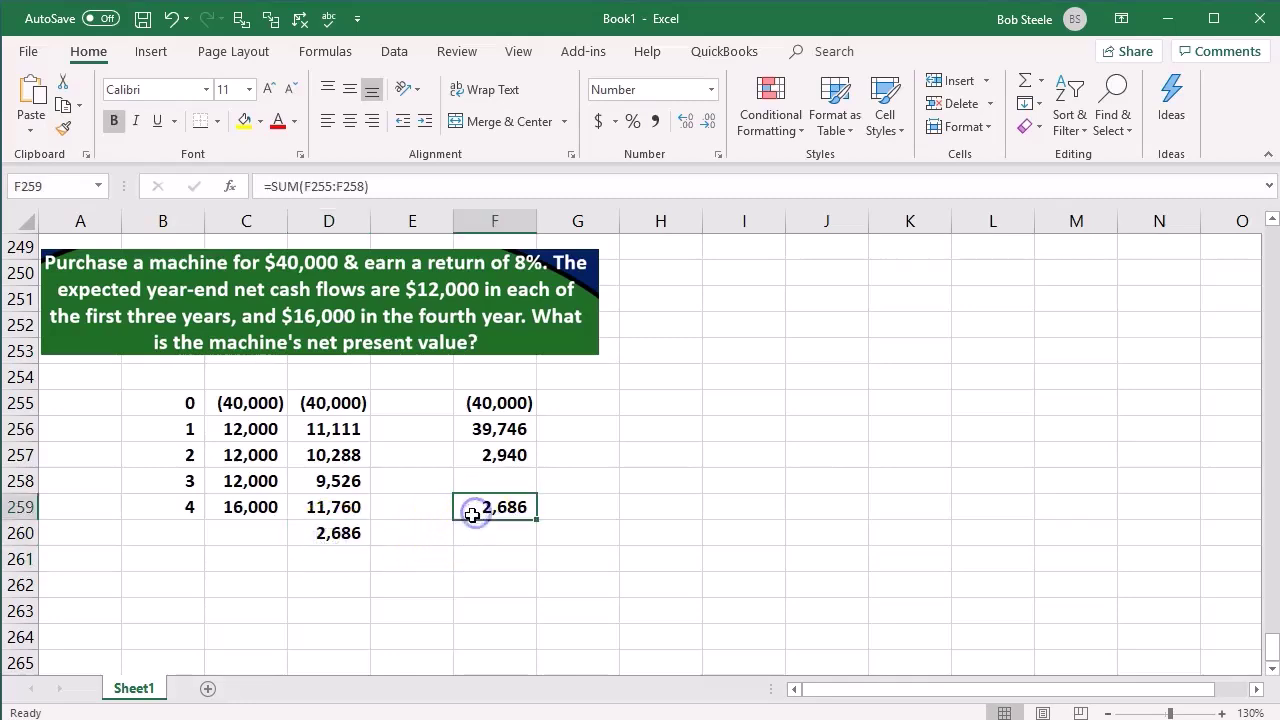